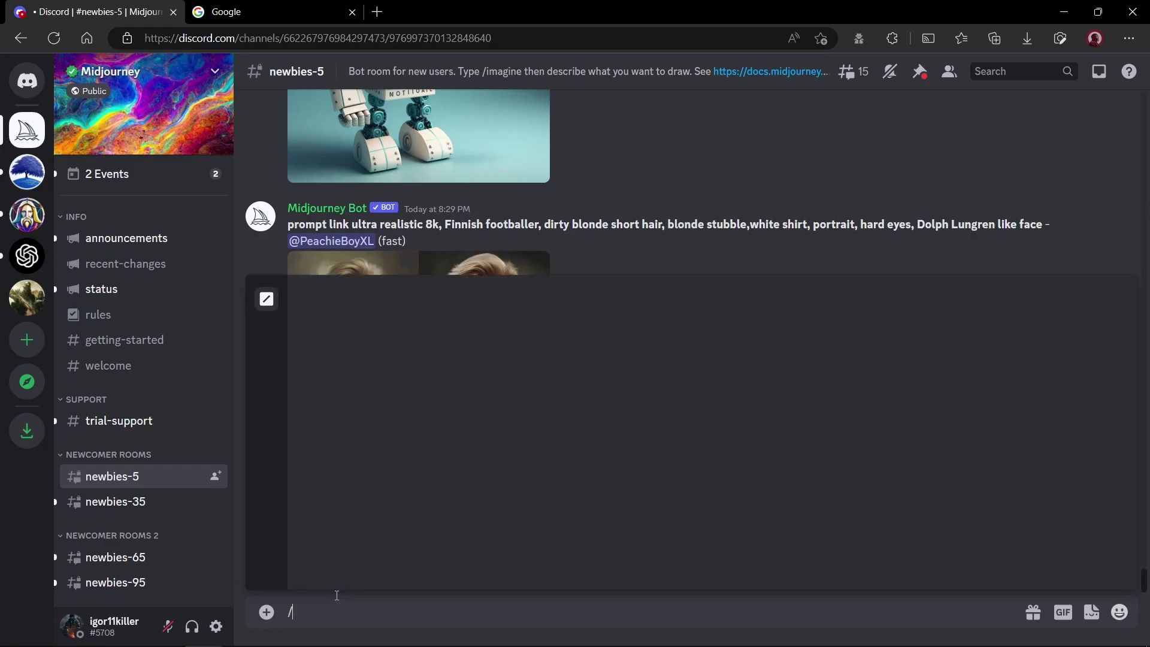
Send the Midjourney bot the /imagine prompt 'A monkey with a banana' and scroll its reply
key(Tab)
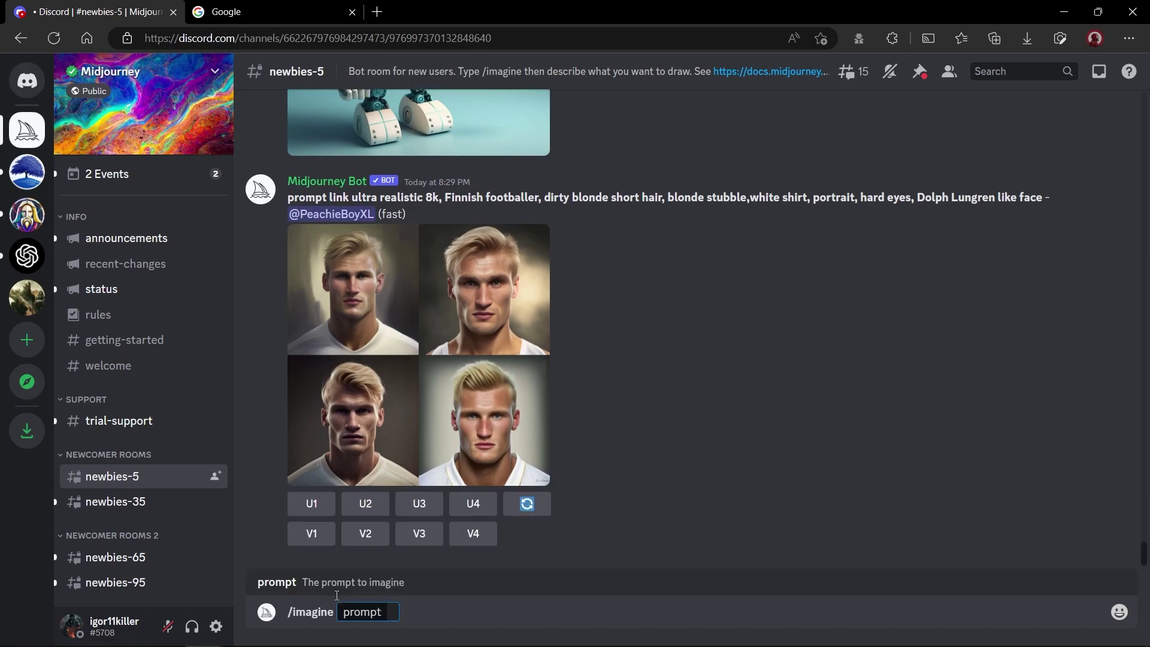
text(A mon)
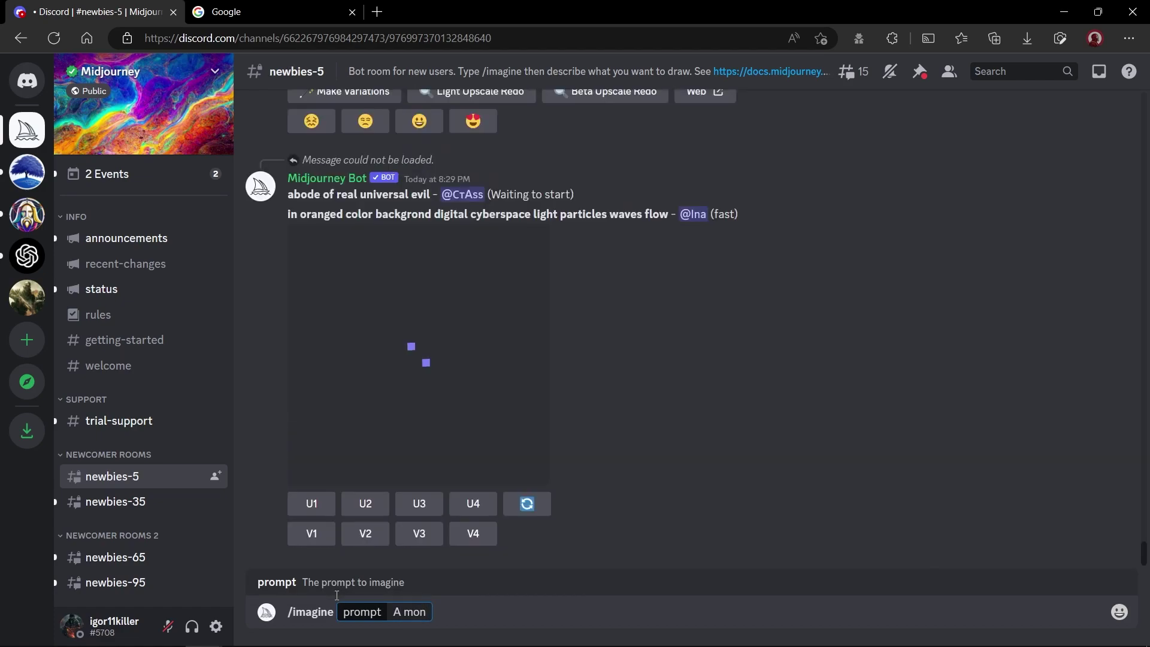
text(key with a banana)
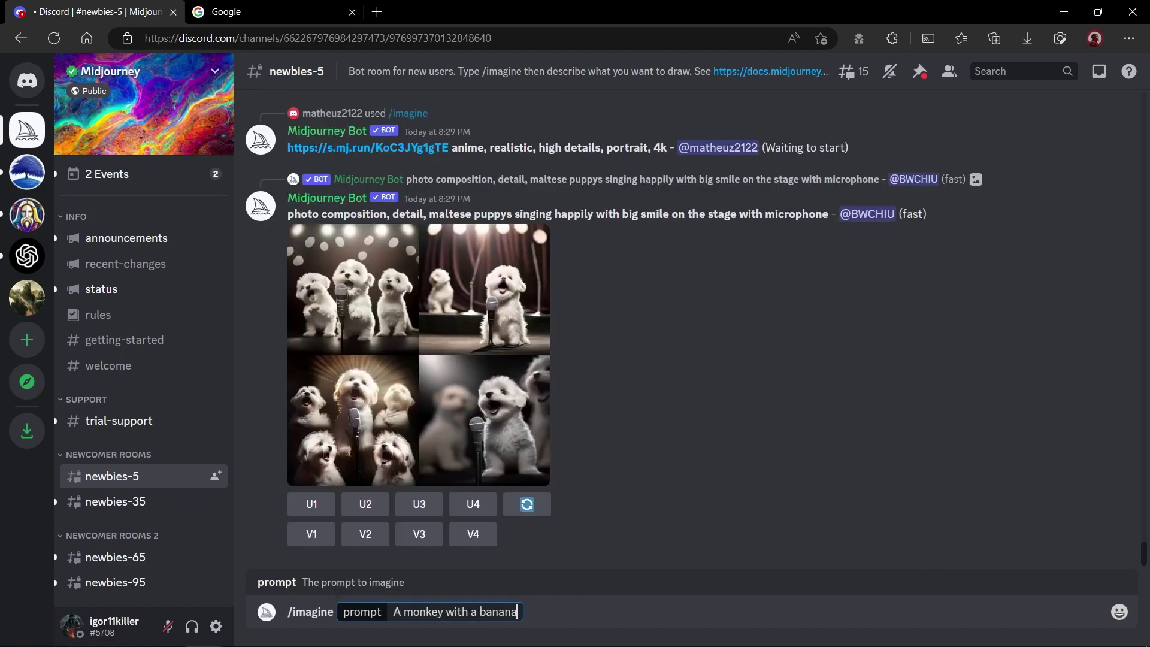
key(Return)
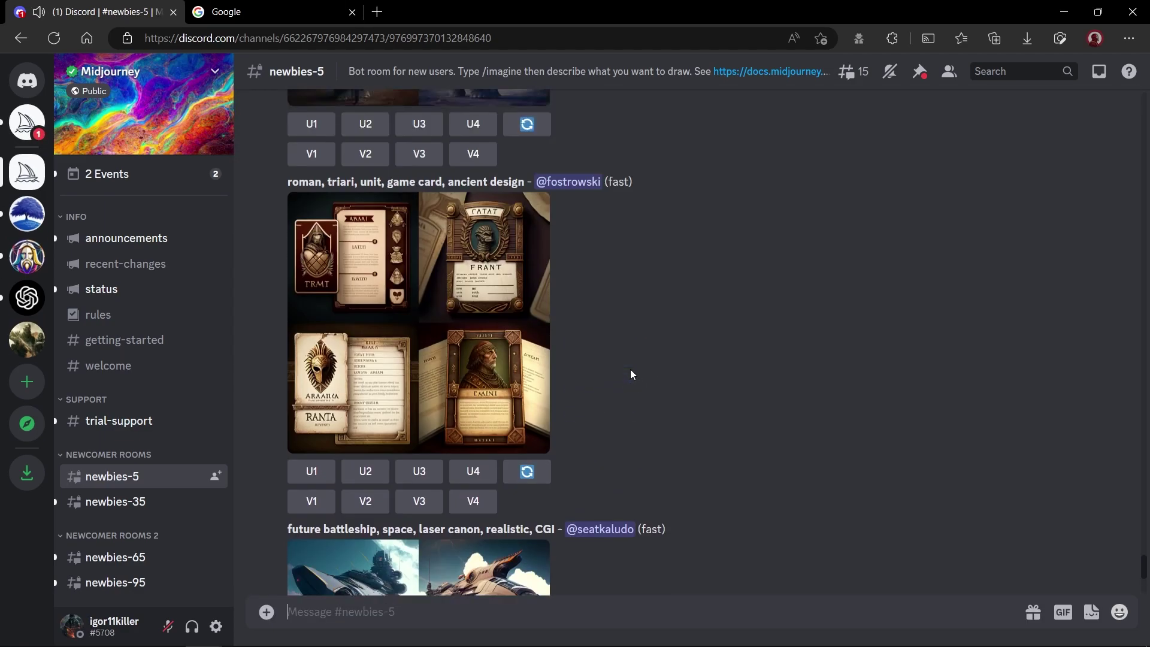
scroll(418, 357, up, 1)
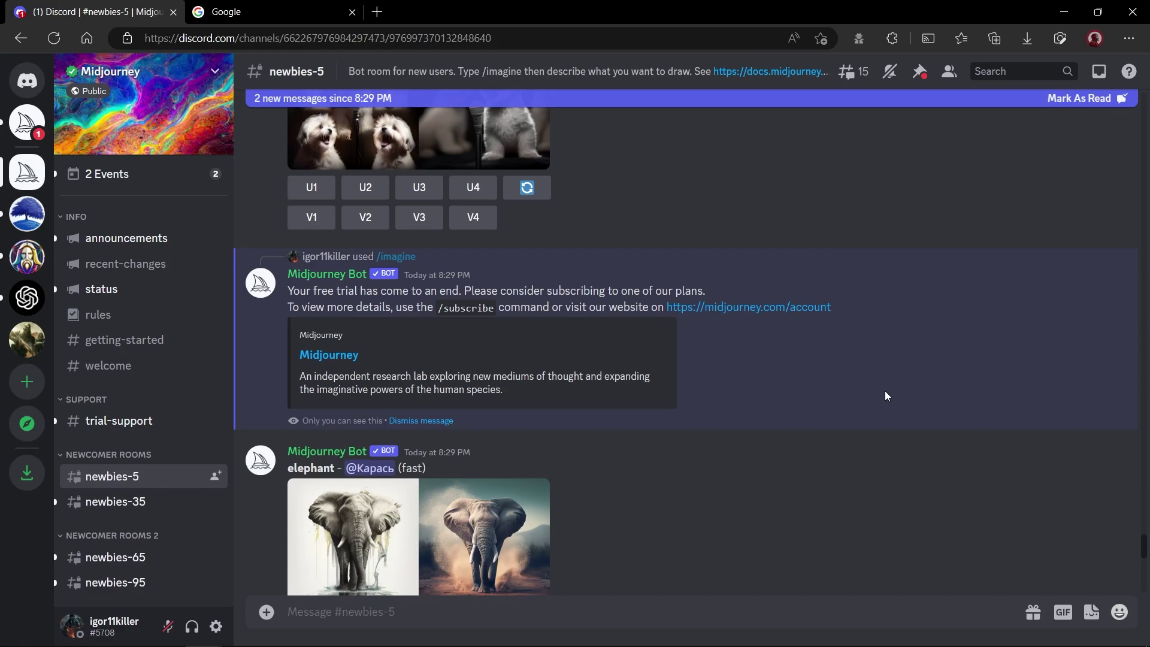
scroll(765, 472, up, 3)
scroll(765, 472, up, 12)
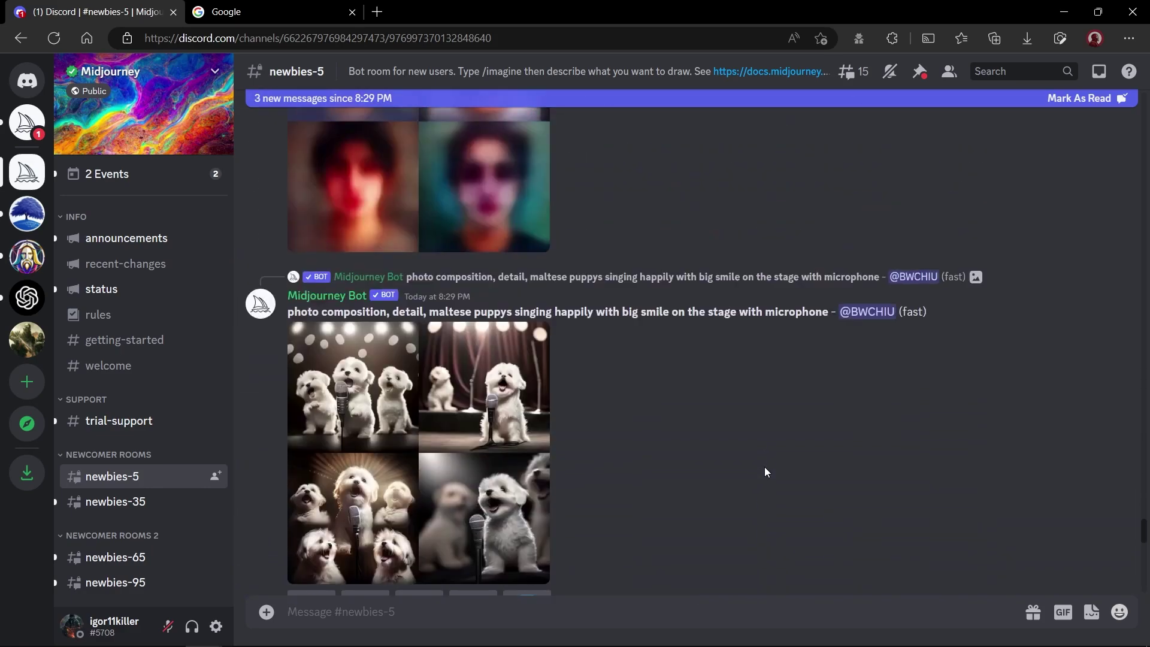
scroll(764, 473, down, 11)
scroll(765, 472, down, 20)
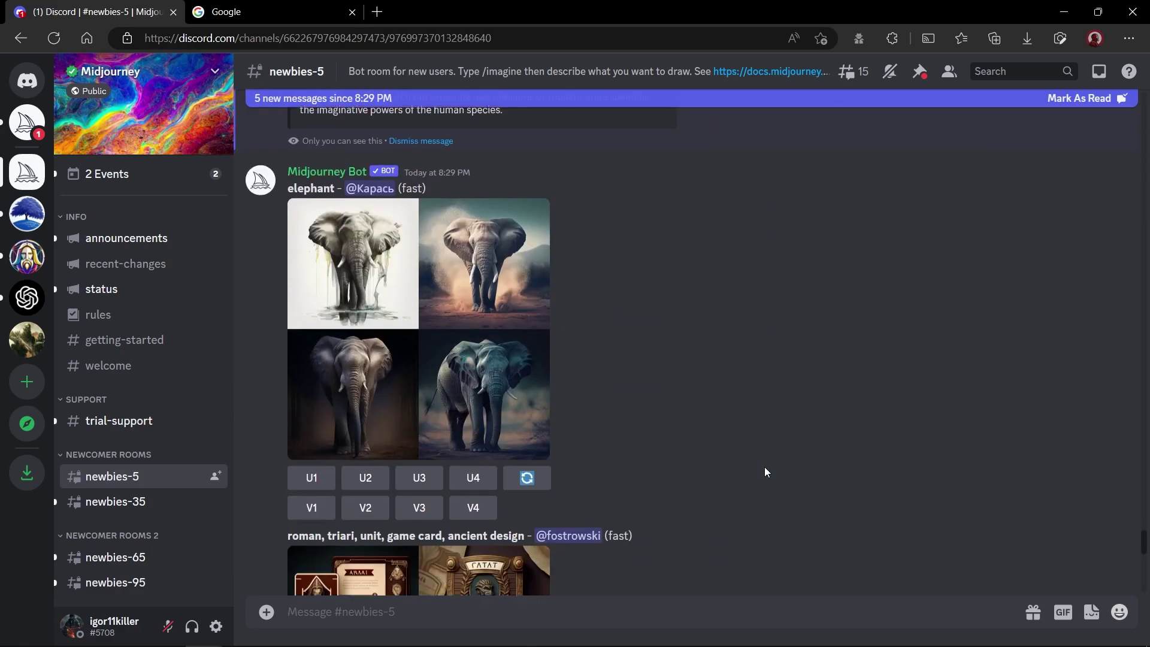
scroll(765, 466, down, 3)
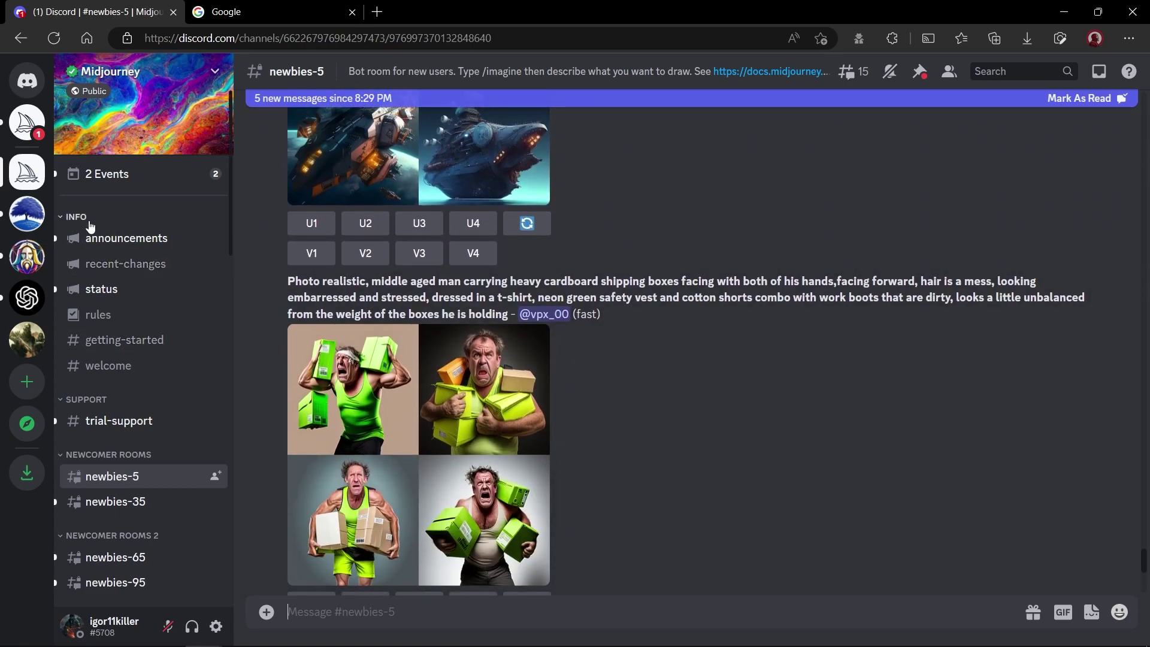
click(27, 256)
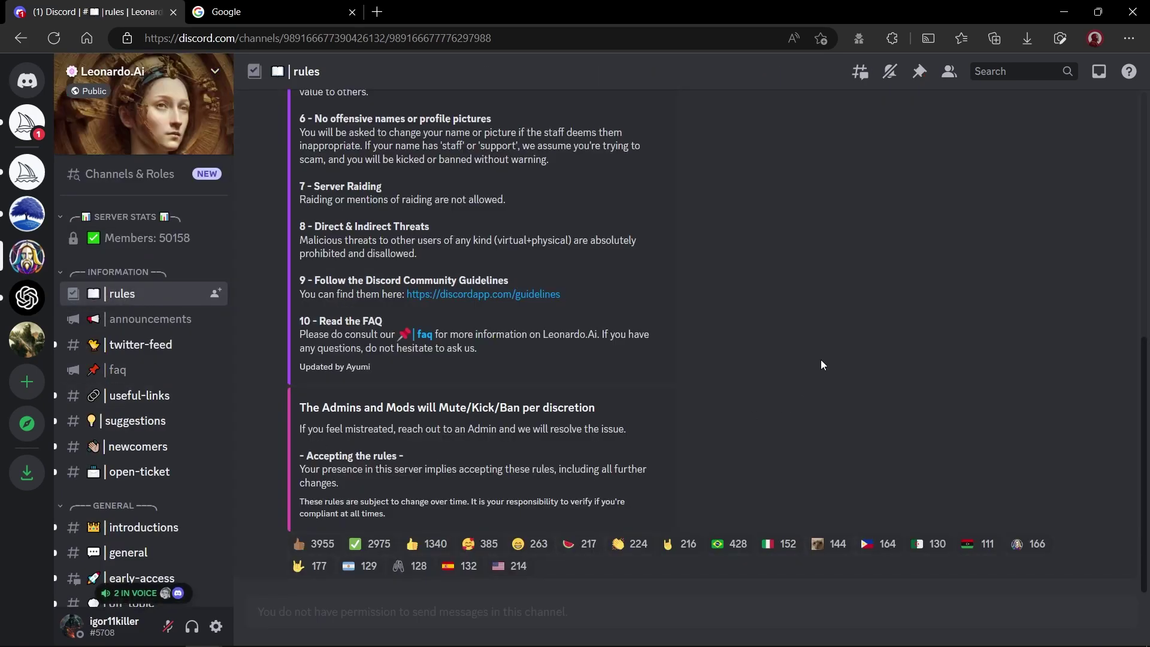
scroll(773, 424, up, 8)
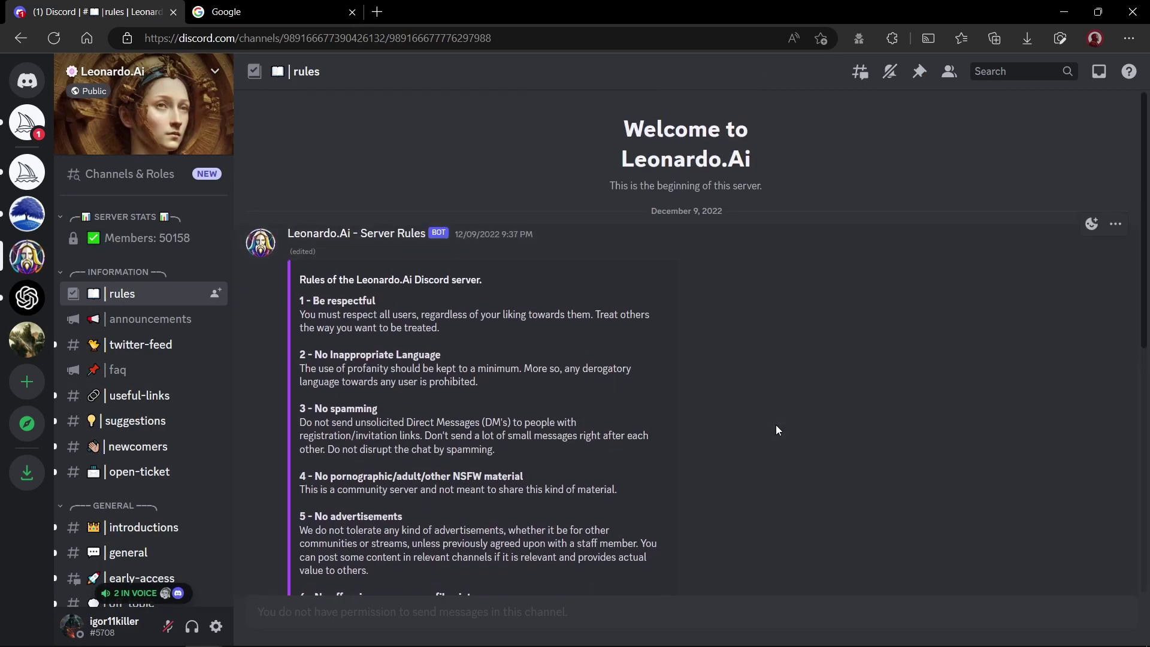
scroll(776, 426, down, 8)
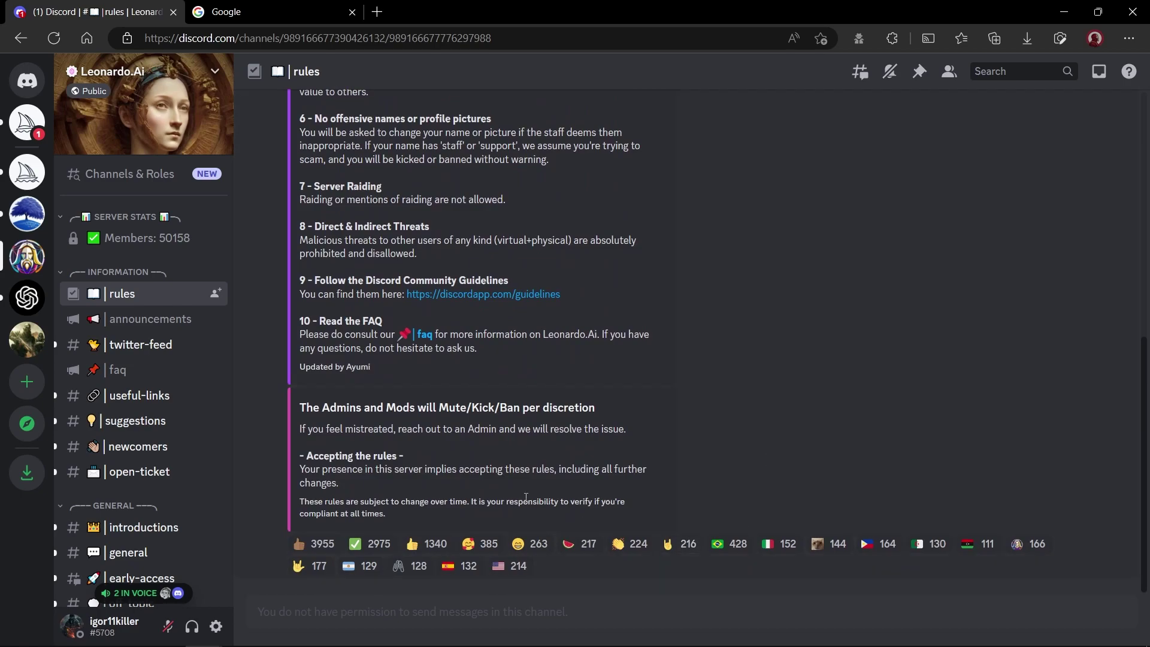
Search Google for 'Leonardo Ai'
click(262, 5)
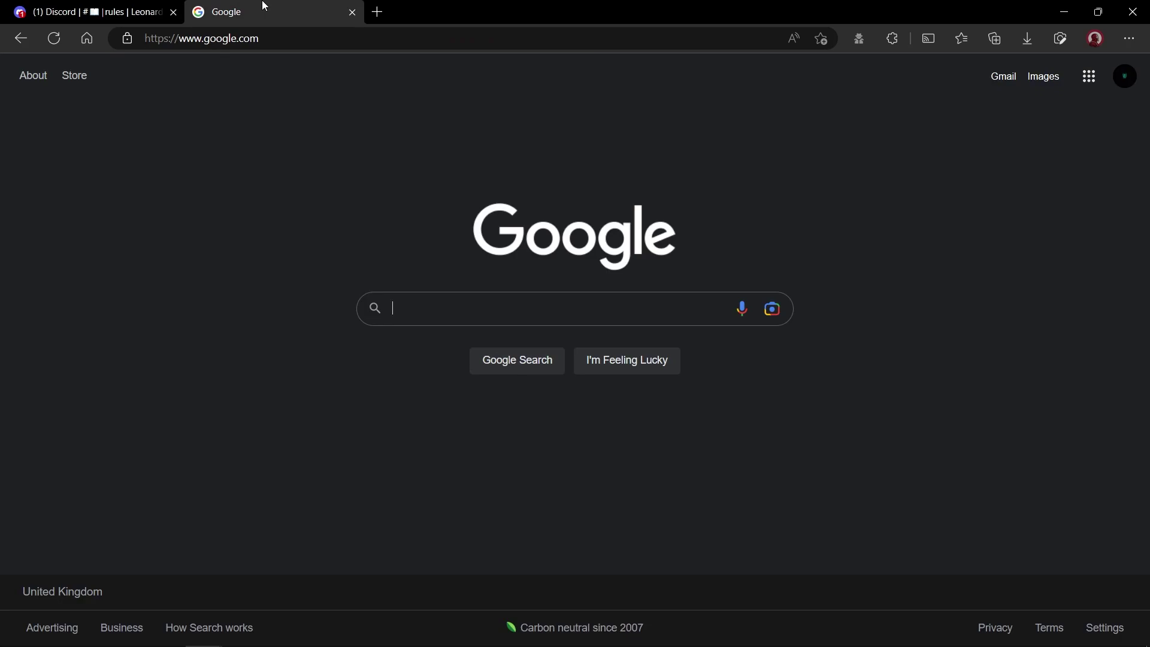
text(Leon)
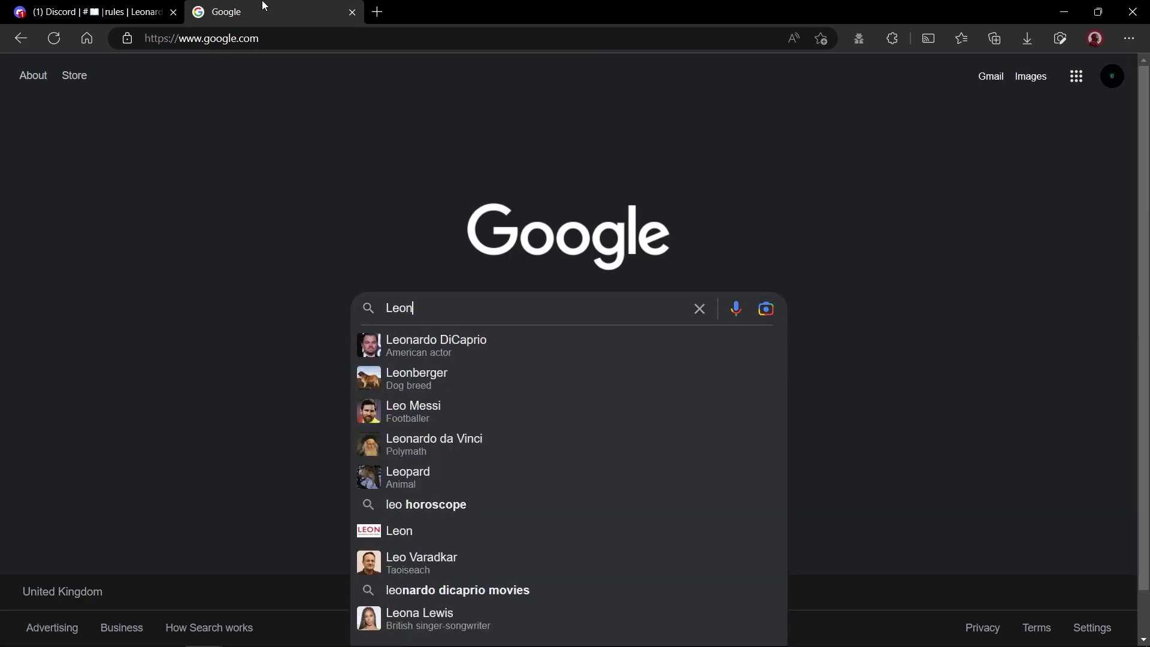
text(ardo Ai)
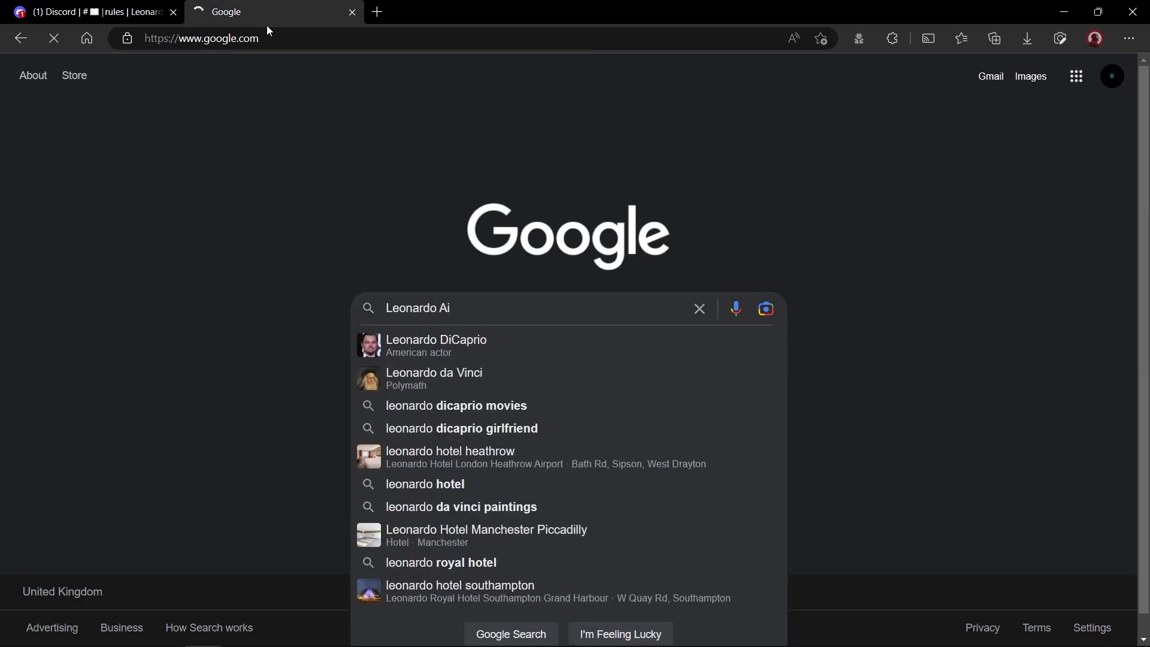
key(Return)
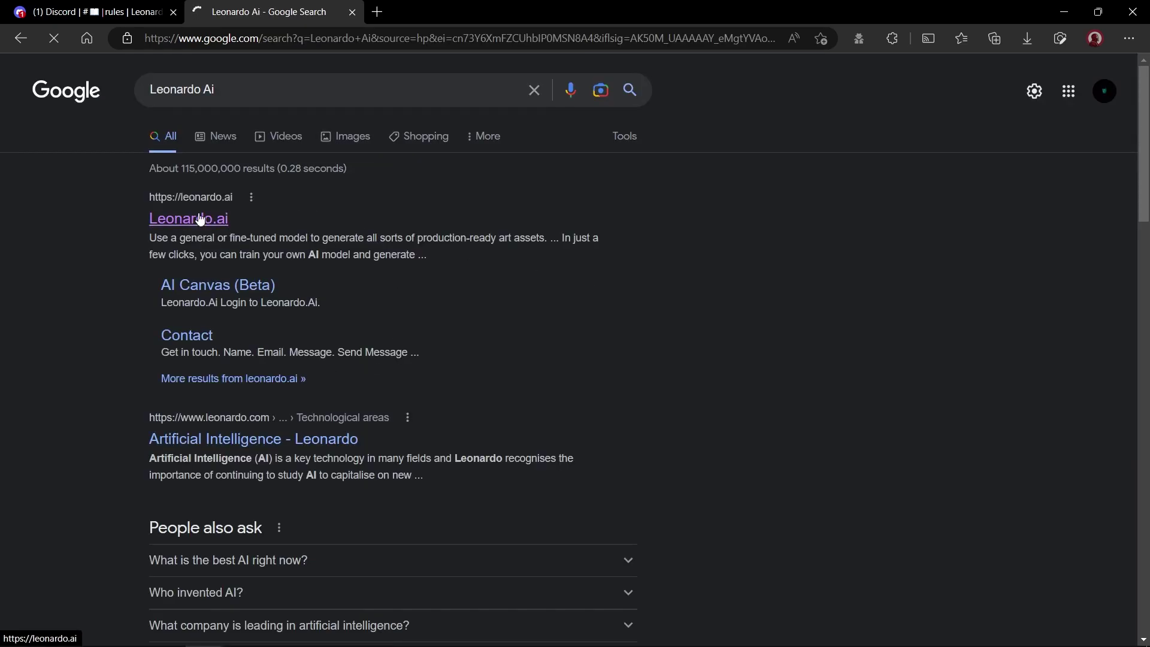
Open the leonardo.ai result, browse the landing page, and check the Discord tab before returning
click(198, 217)
scroll(839, 503, down, 10)
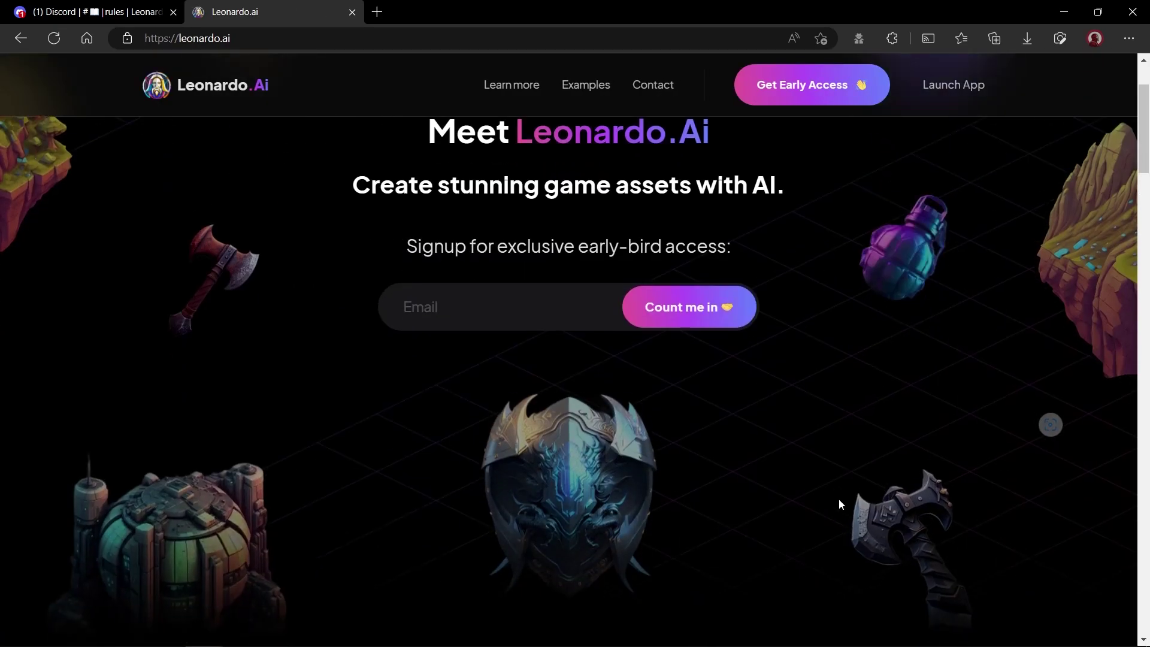
scroll(839, 500, down, 5)
scroll(839, 501, up, 15)
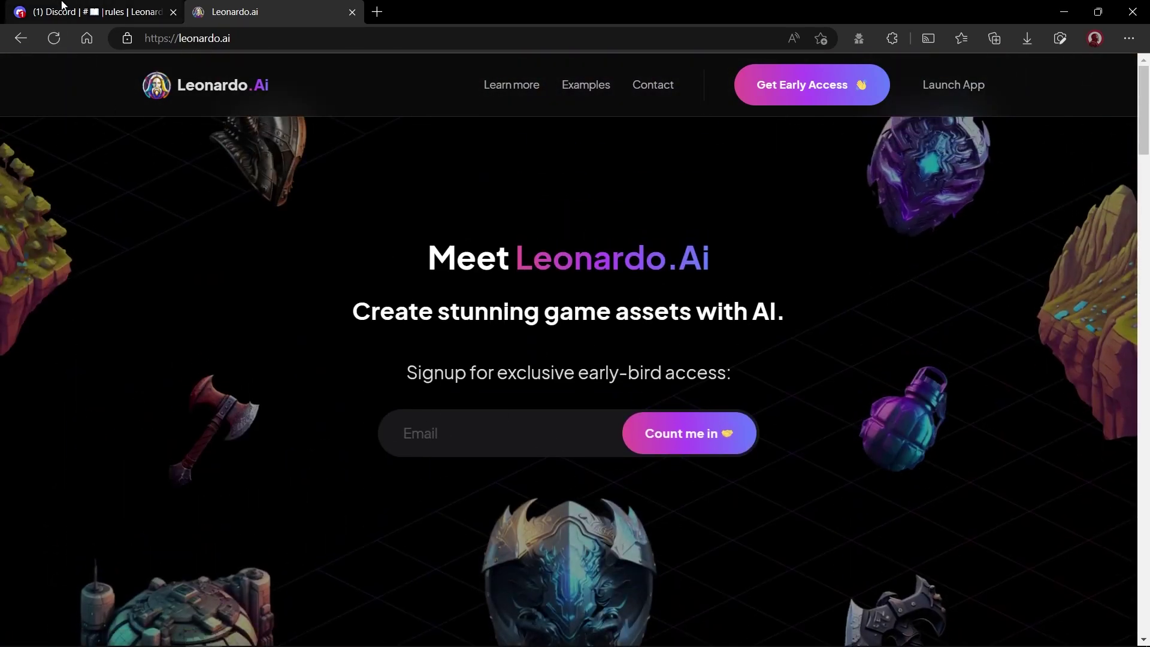
click(90, 12)
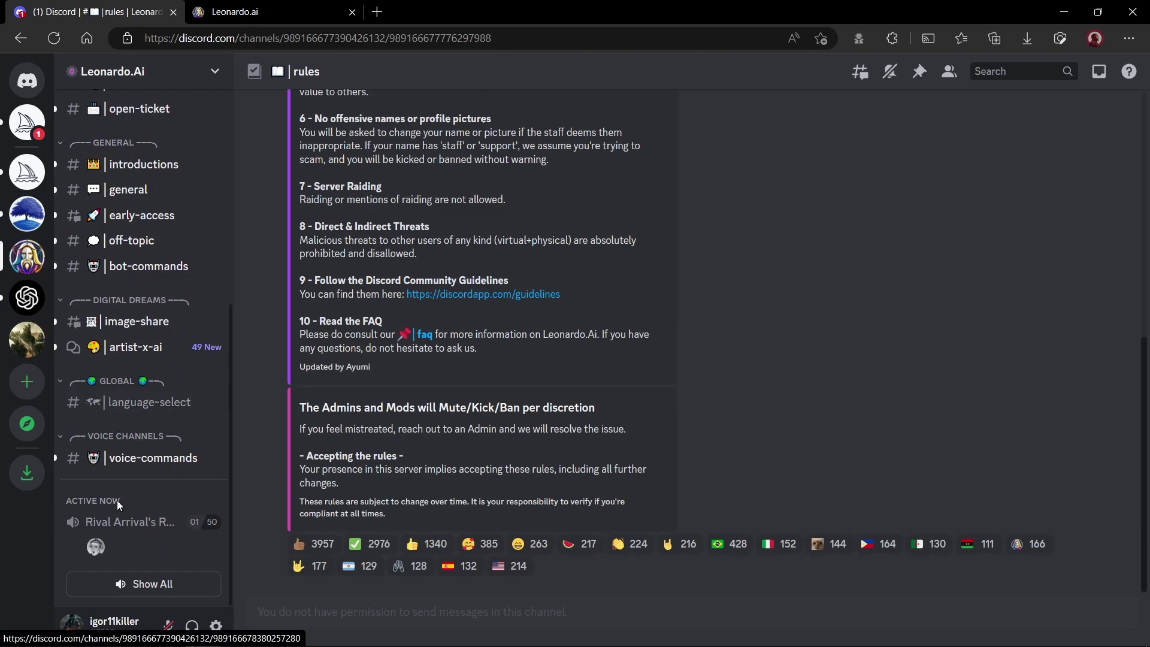
scroll(149, 415, up, 5)
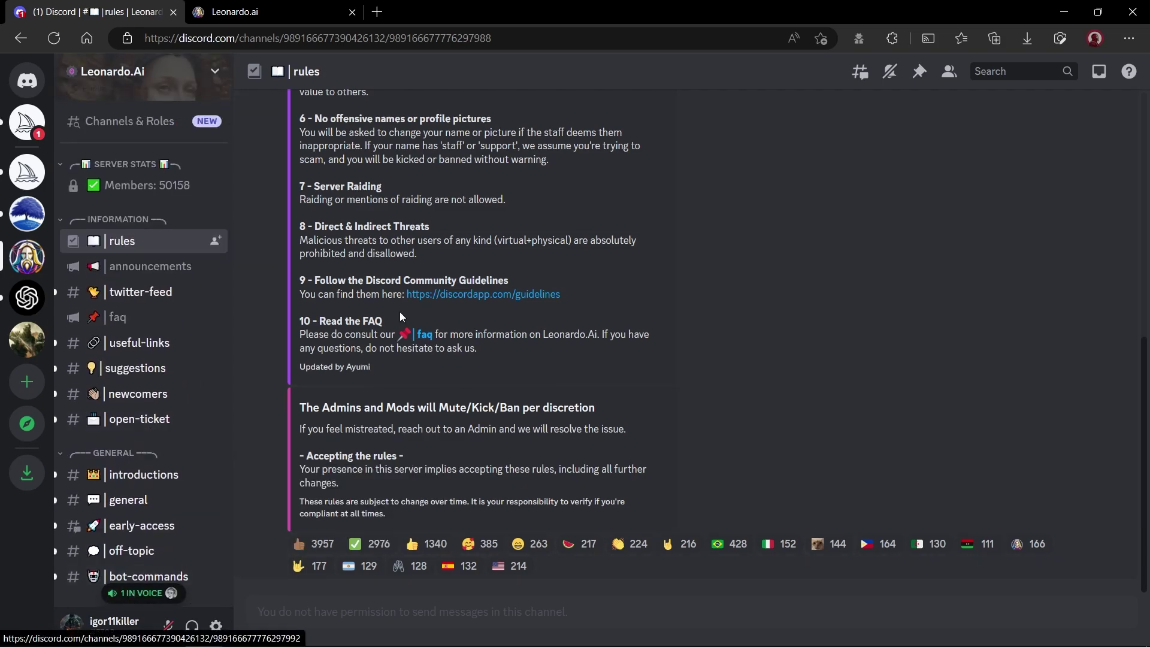
click(283, 8)
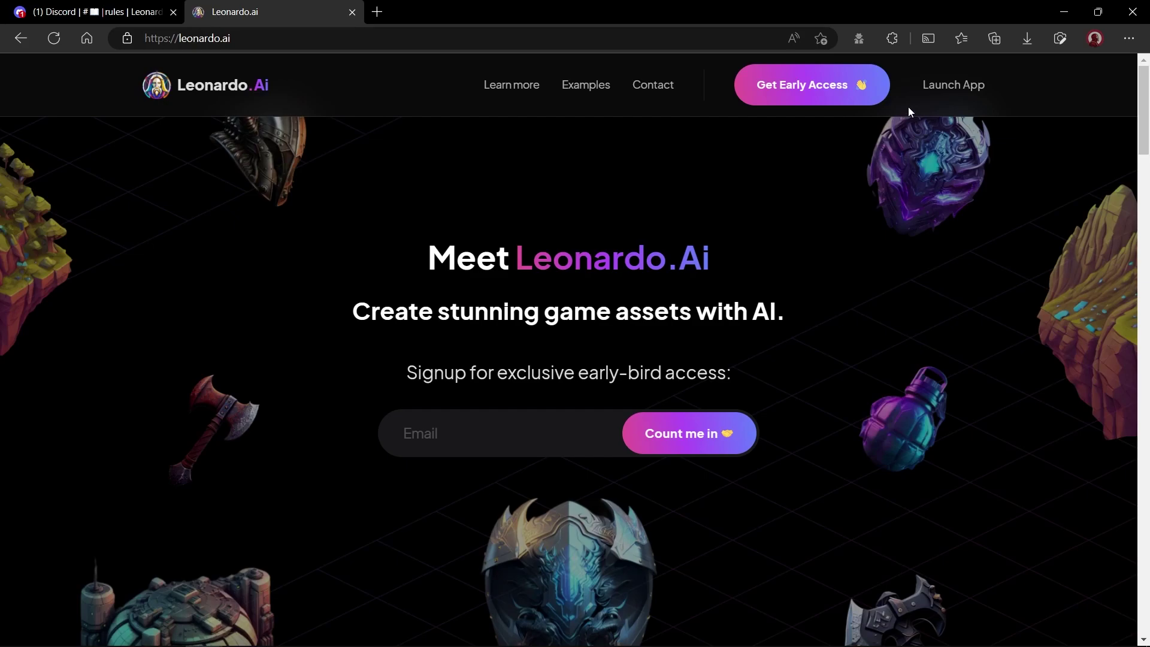
Launch the app as a whitelisted user and log in to Leonardo.Ai
click(945, 90)
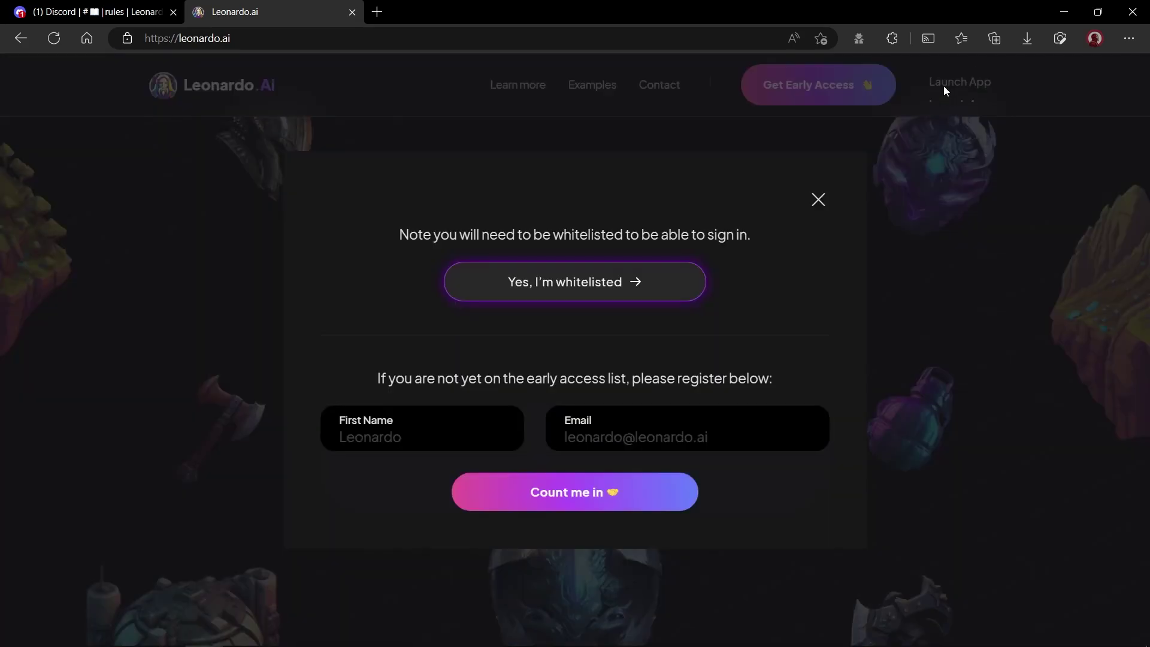
click(601, 444)
click(577, 281)
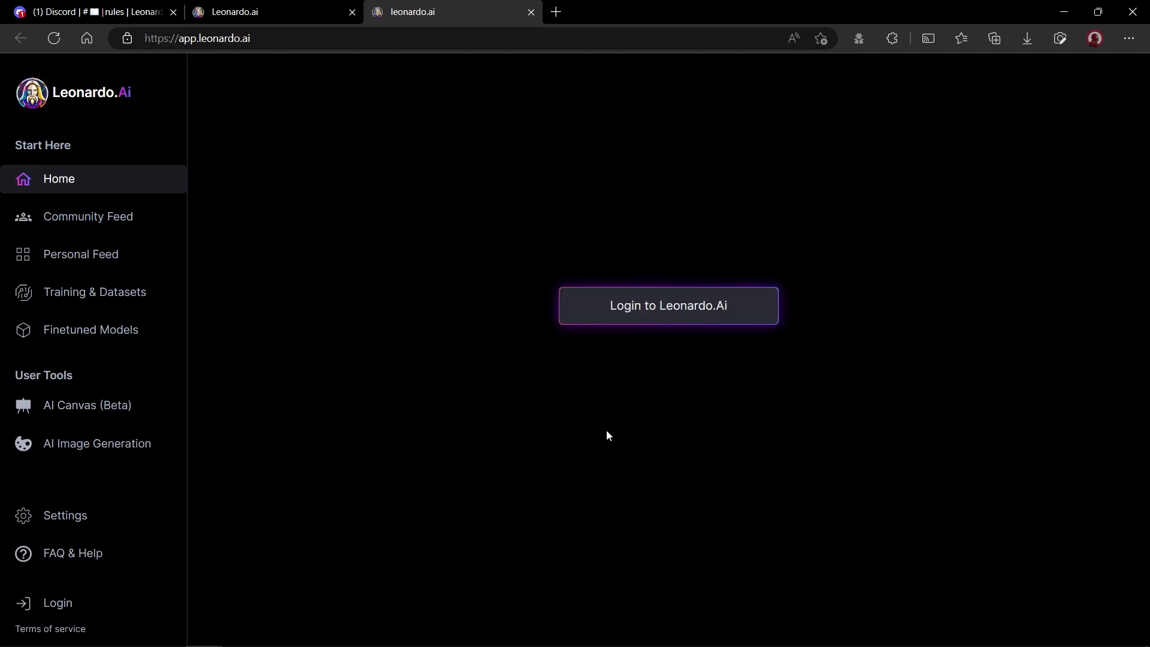
click(670, 310)
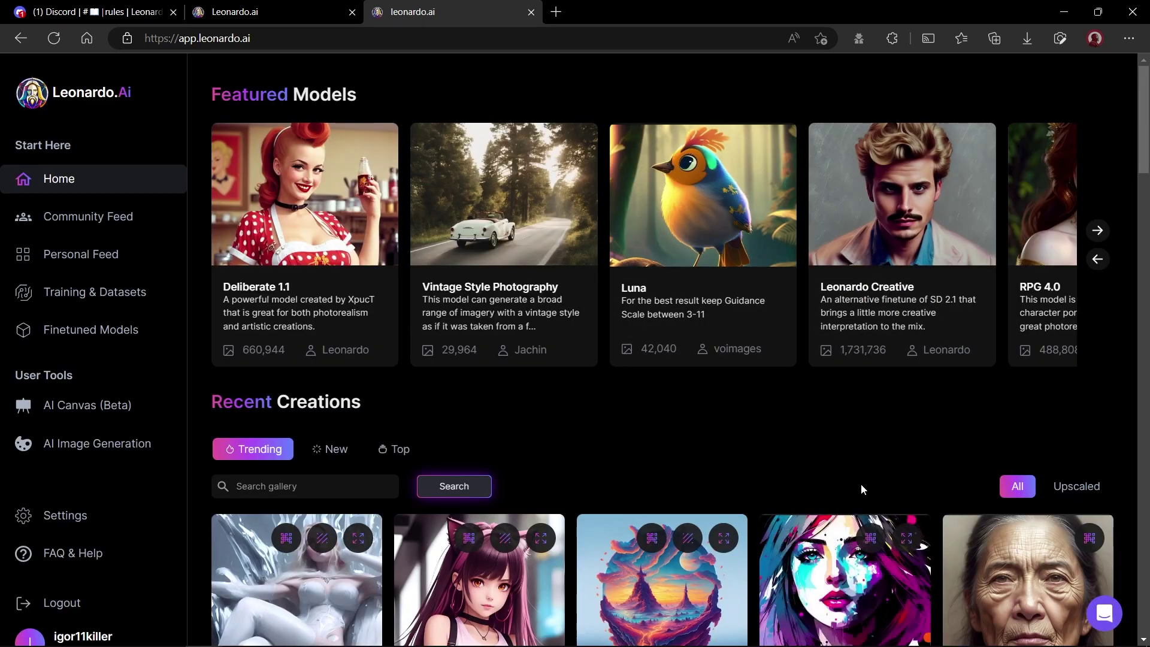
Scroll down the Recent Creations gallery and back to the top
scroll(861, 486, down, 1)
scroll(862, 490, down, 5)
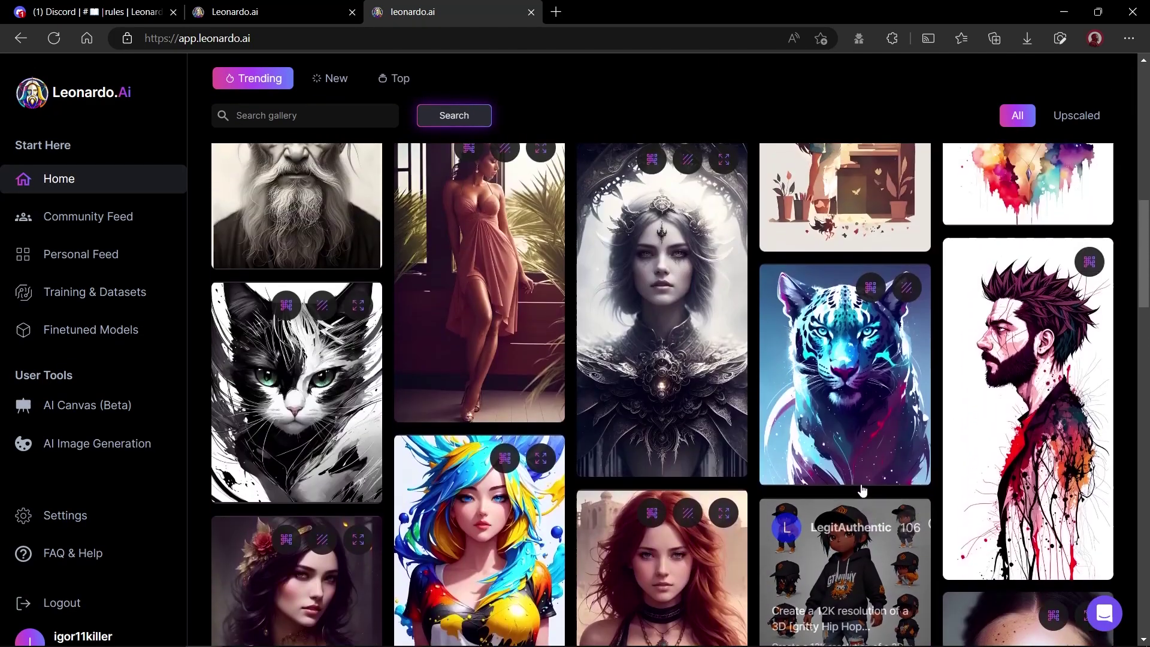
scroll(862, 490, up, 5)
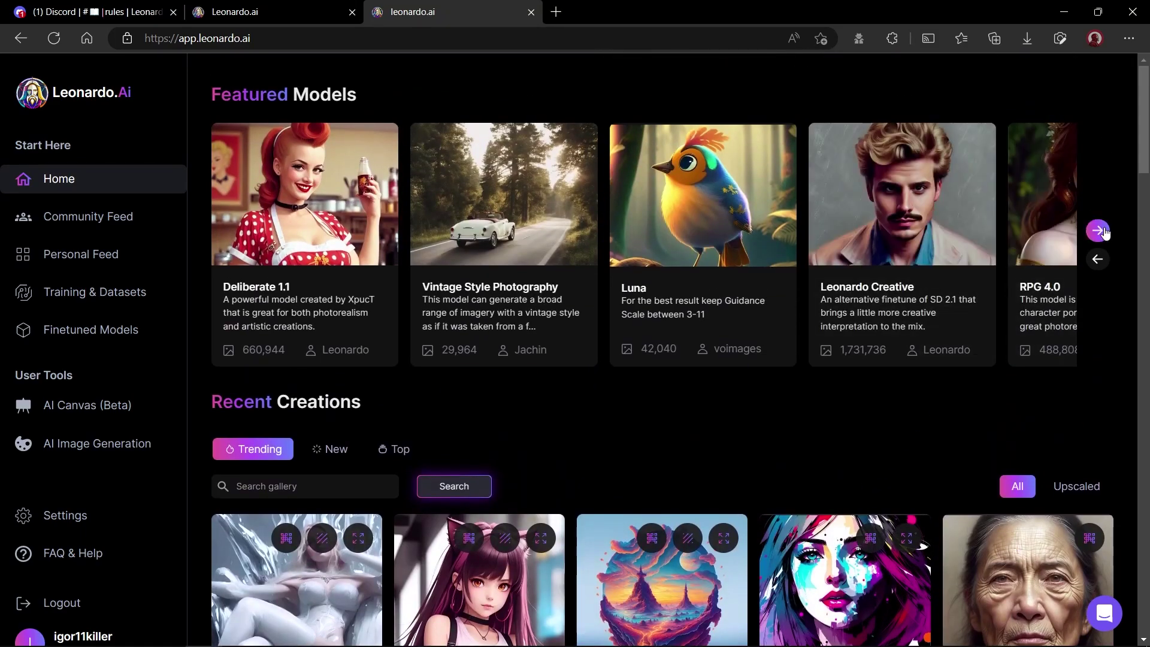
Page the Featured Models row ahead to Isometric Asteroid Tiles, Chest Armor and Christmas Stickers
click(1100, 232)
click(1100, 231)
click(1100, 231)
click(1100, 231)
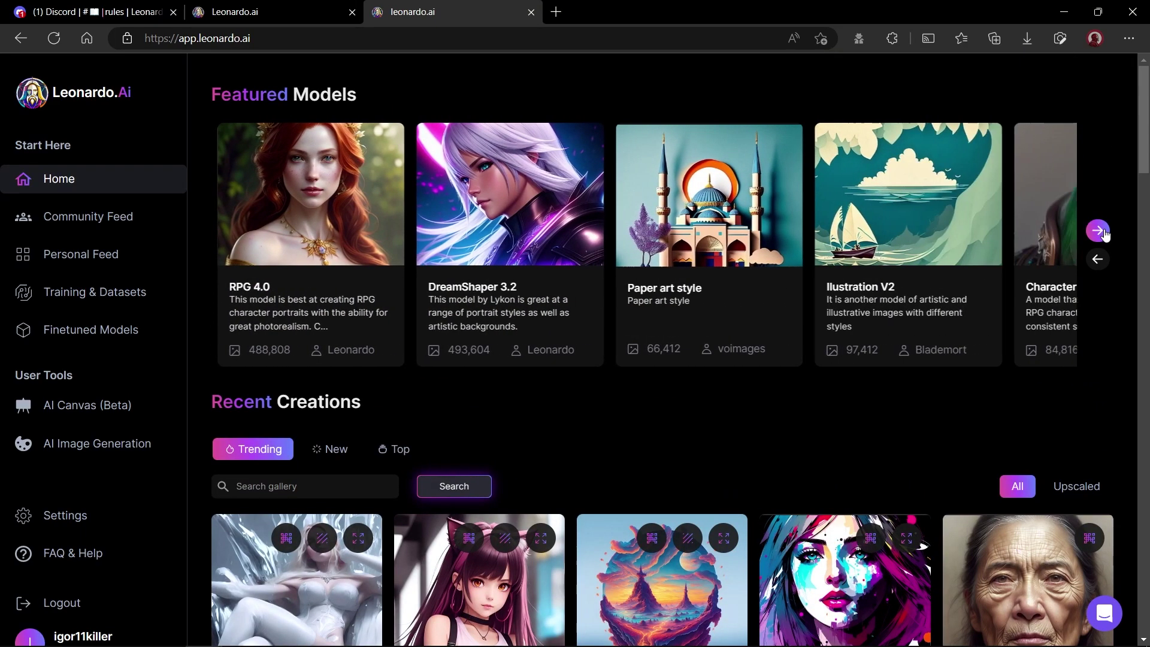
click(1100, 232)
click(1100, 231)
click(1100, 231)
click(1100, 232)
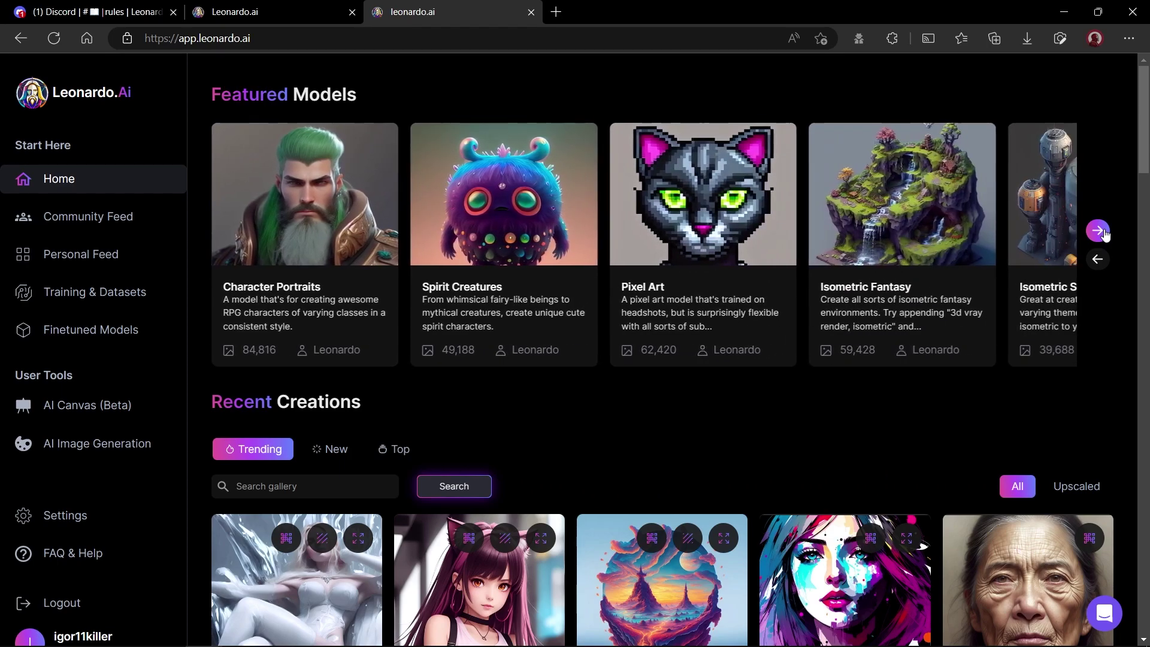
click(1100, 231)
click(1100, 231)
click(1100, 232)
click(1100, 231)
click(1100, 231)
click(1100, 231)
click(1100, 231)
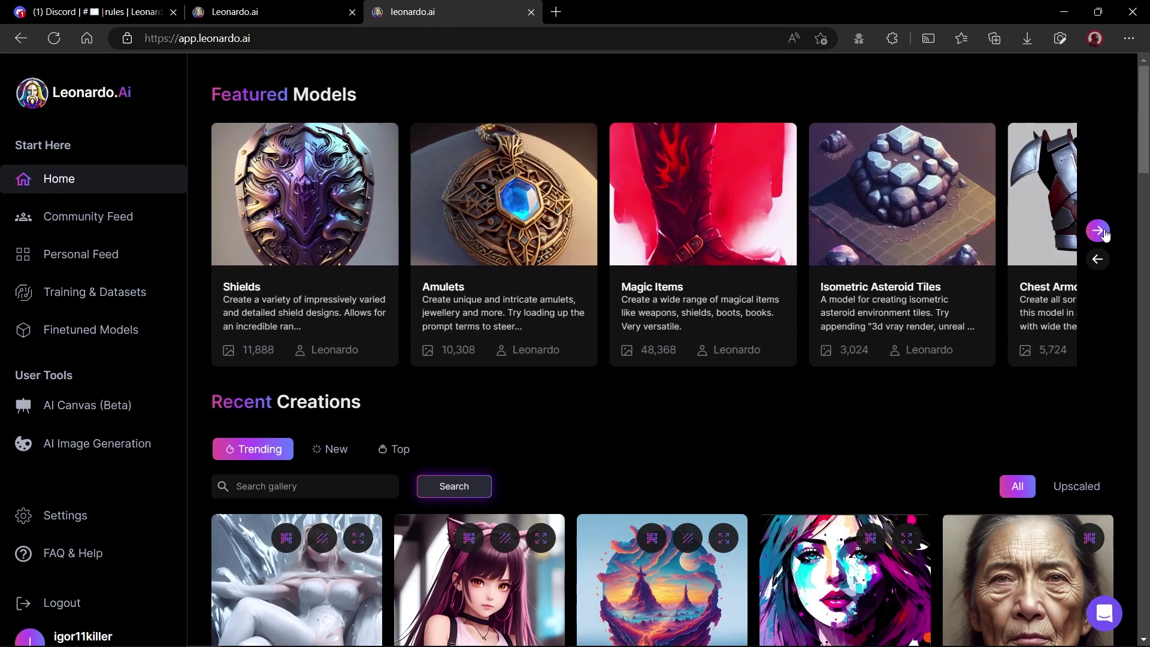
click(1101, 231)
click(1100, 231)
click(1100, 231)
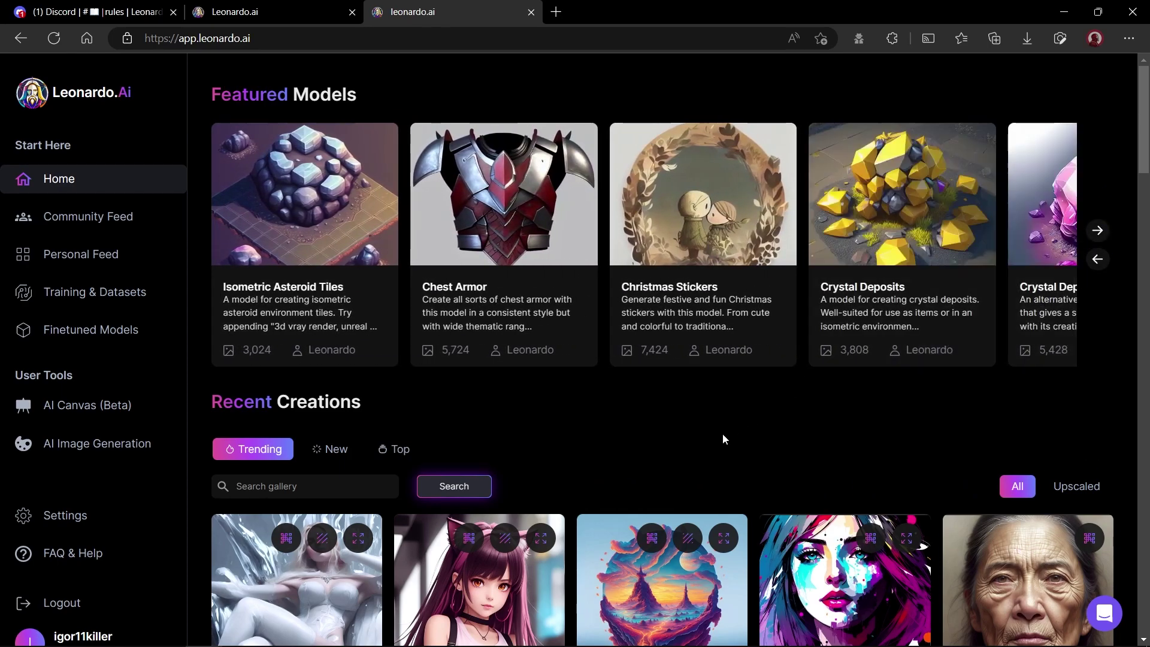
scroll(722, 439, down, 5)
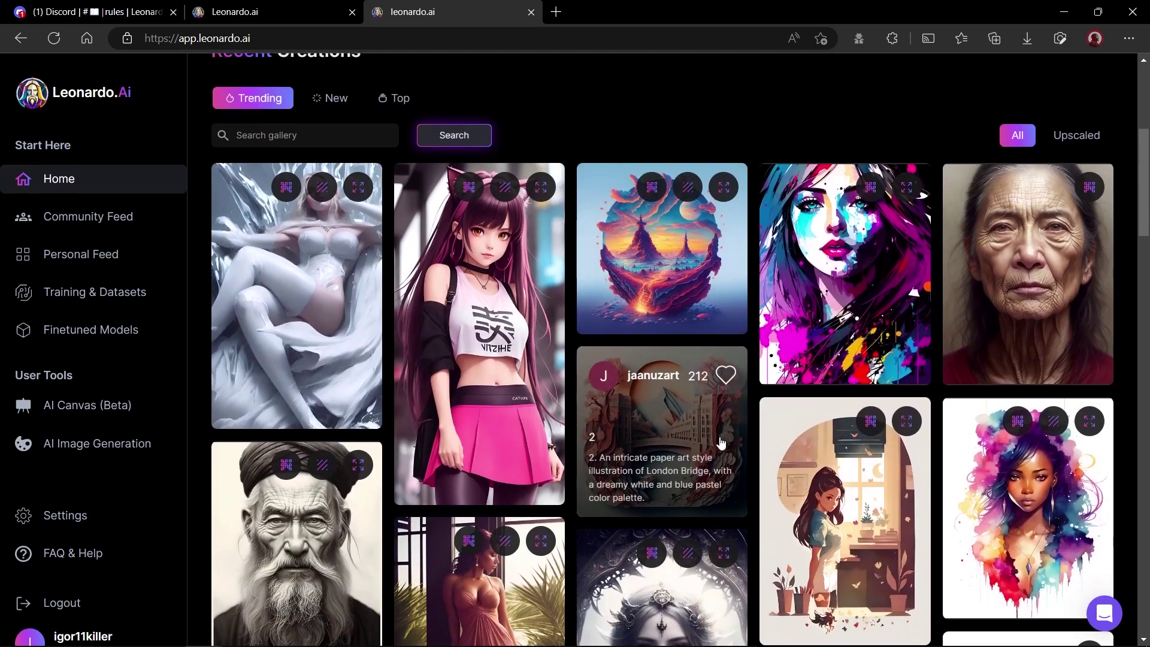
scroll(721, 442, down, 5)
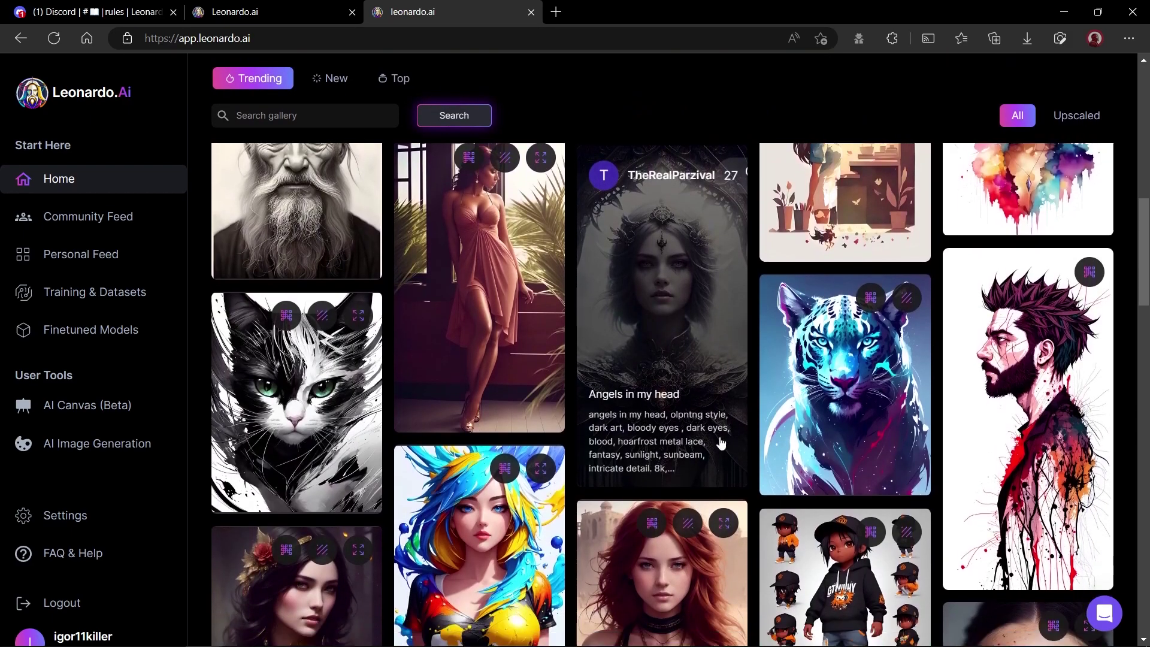
scroll(721, 443, down, 7)
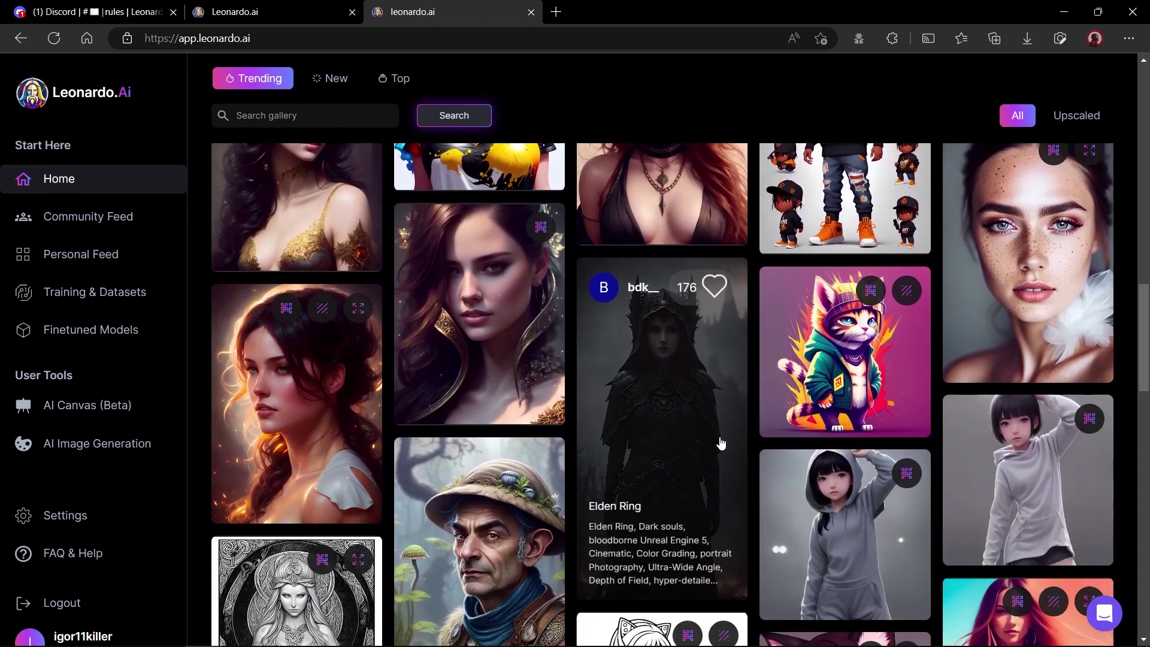
scroll(722, 442, down, 8)
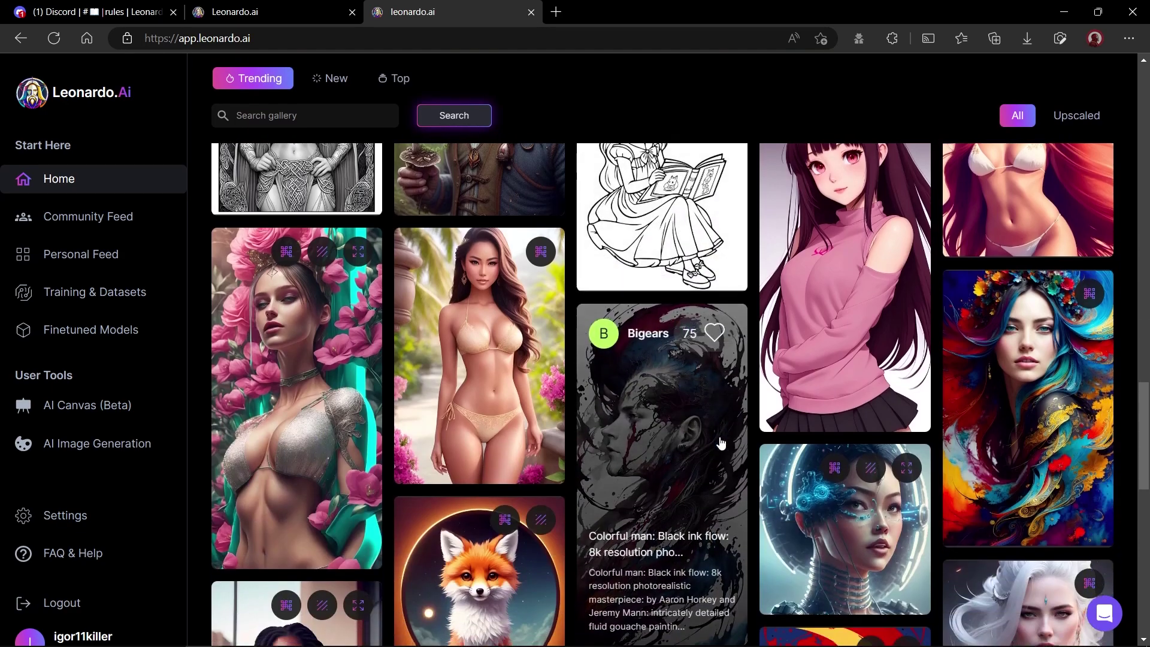
scroll(721, 442, down, 6)
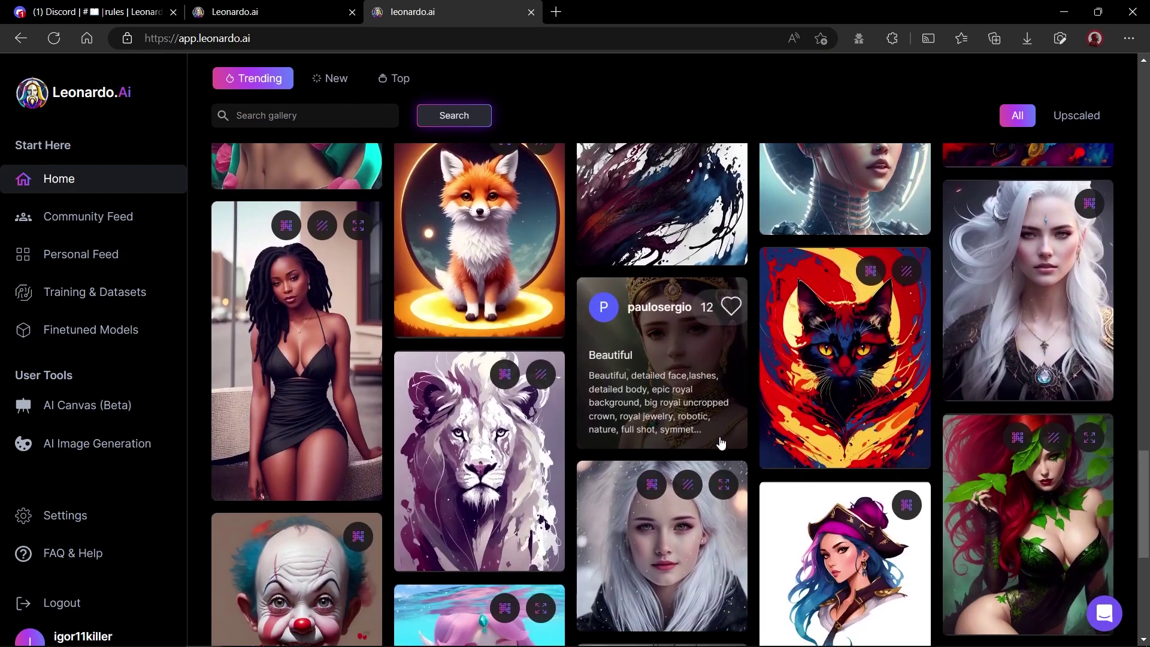
scroll(722, 443, down, 9)
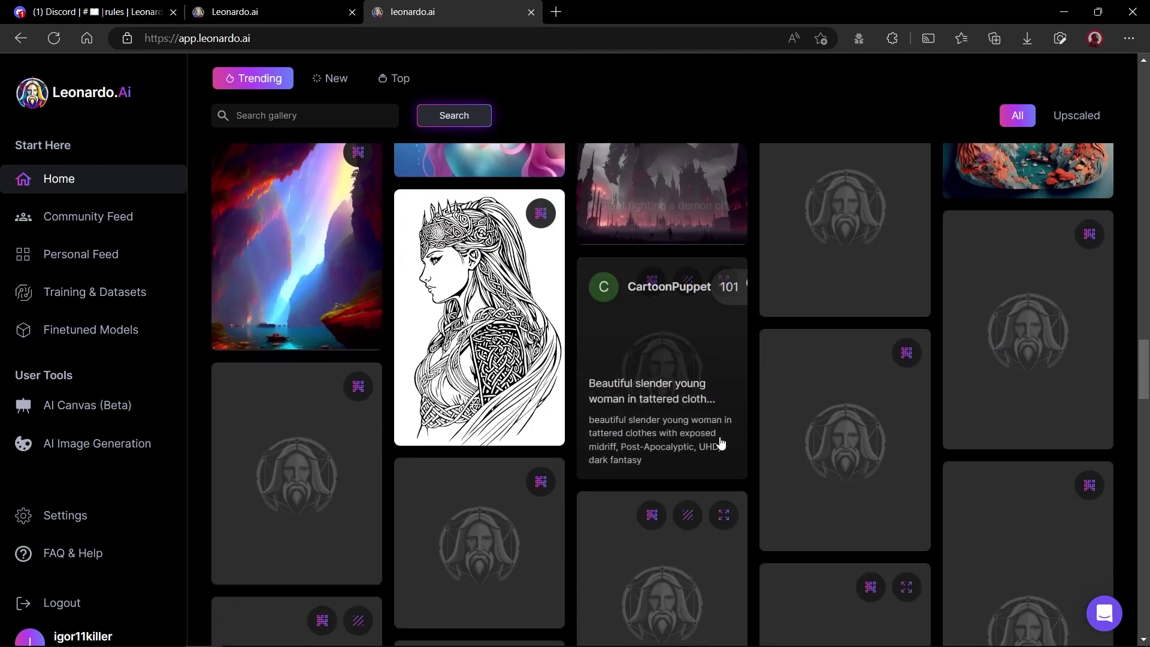
scroll(722, 442, down, 3)
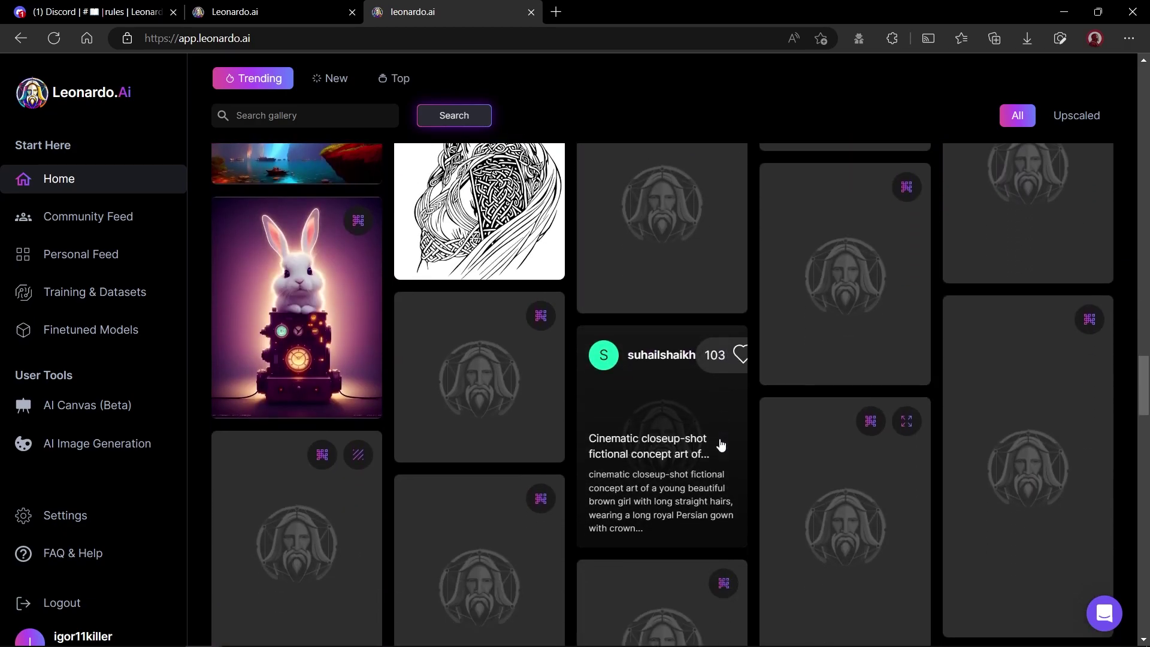
scroll(721, 443, down, 2)
scroll(722, 443, up, 2)
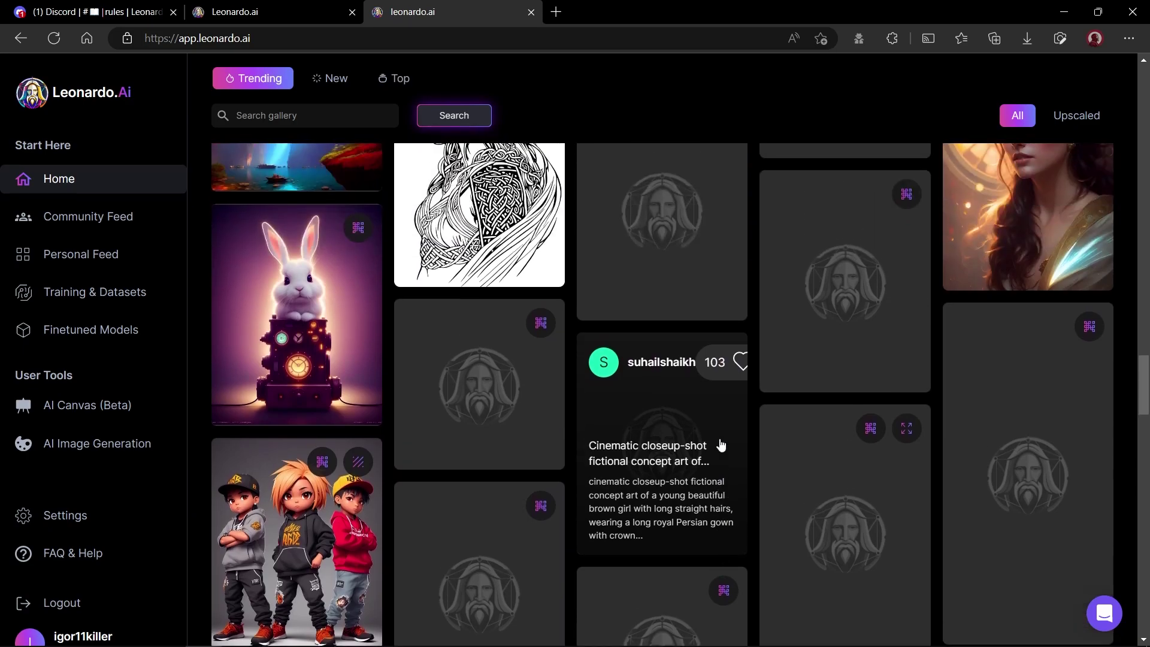
scroll(721, 445, up, 1)
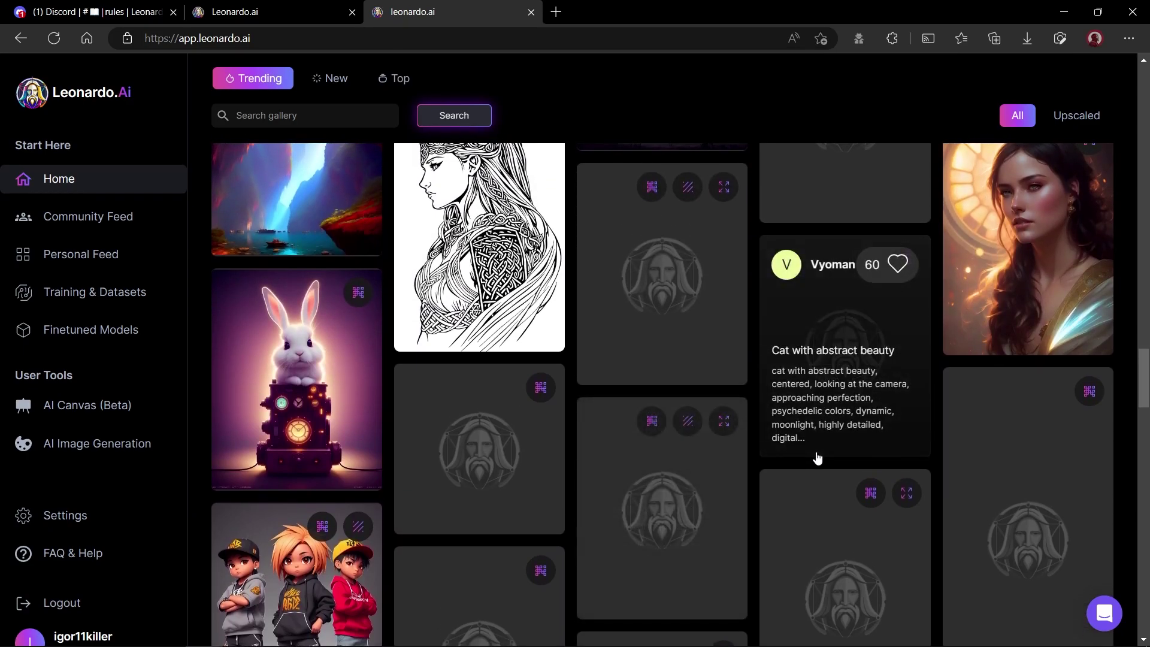
scroll(818, 459, up, 5)
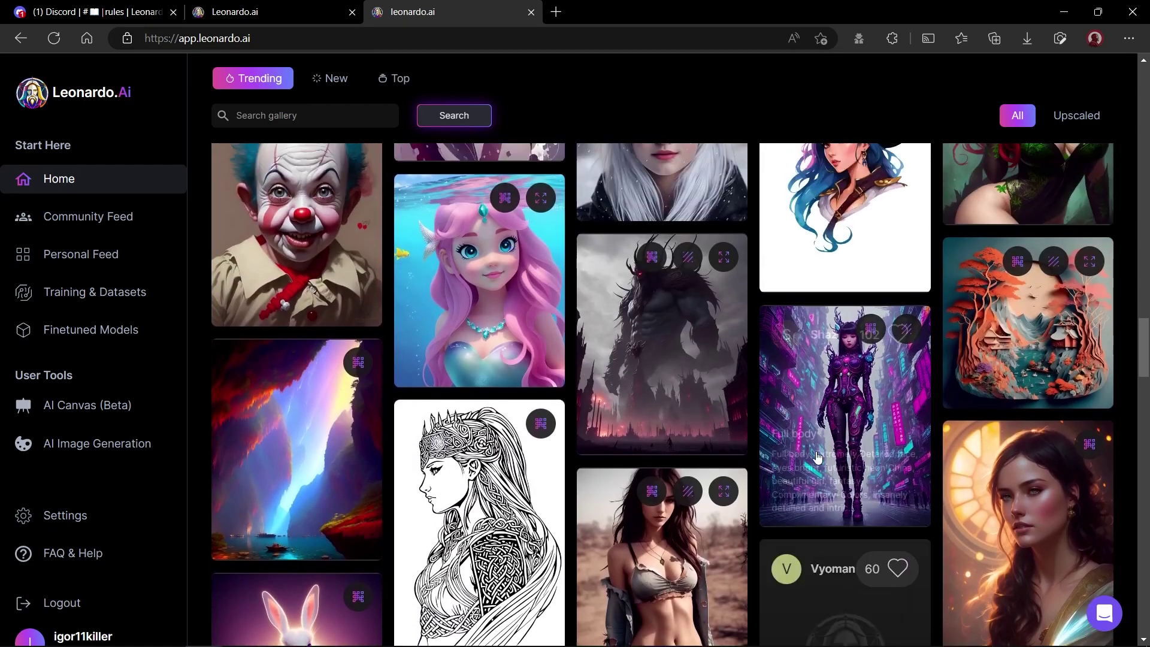
scroll(818, 456, up, 8)
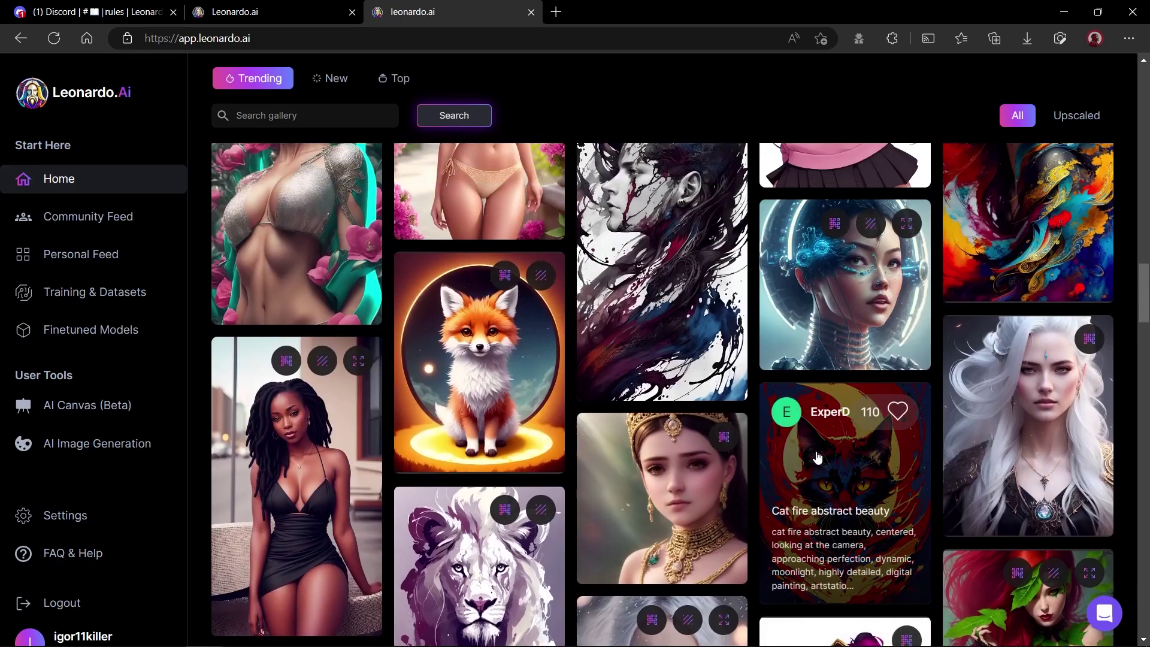
scroll(818, 457, up, 10)
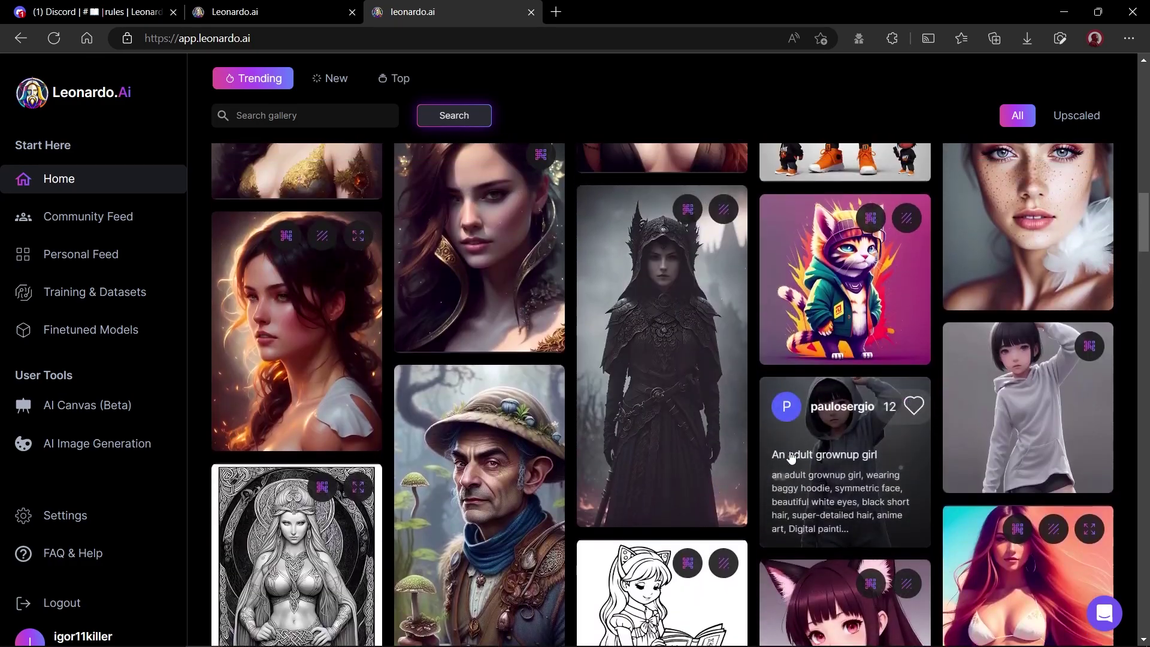
scroll(791, 457, up, 1)
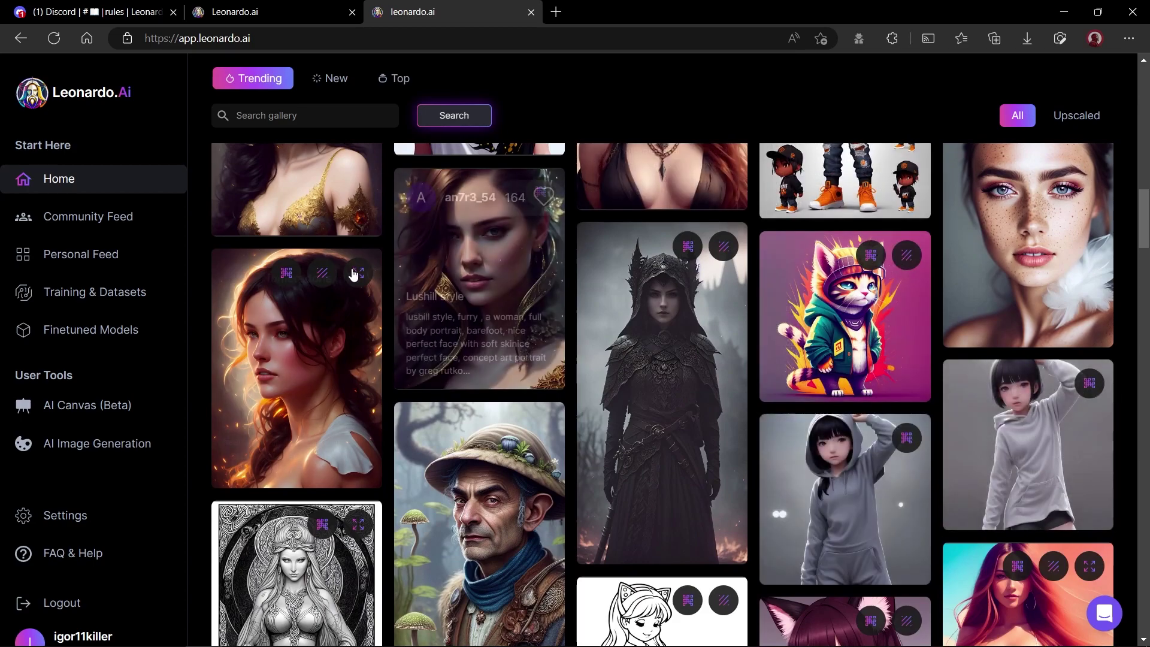
Open AI Image Generation and set the output to one 768×768 image
click(120, 447)
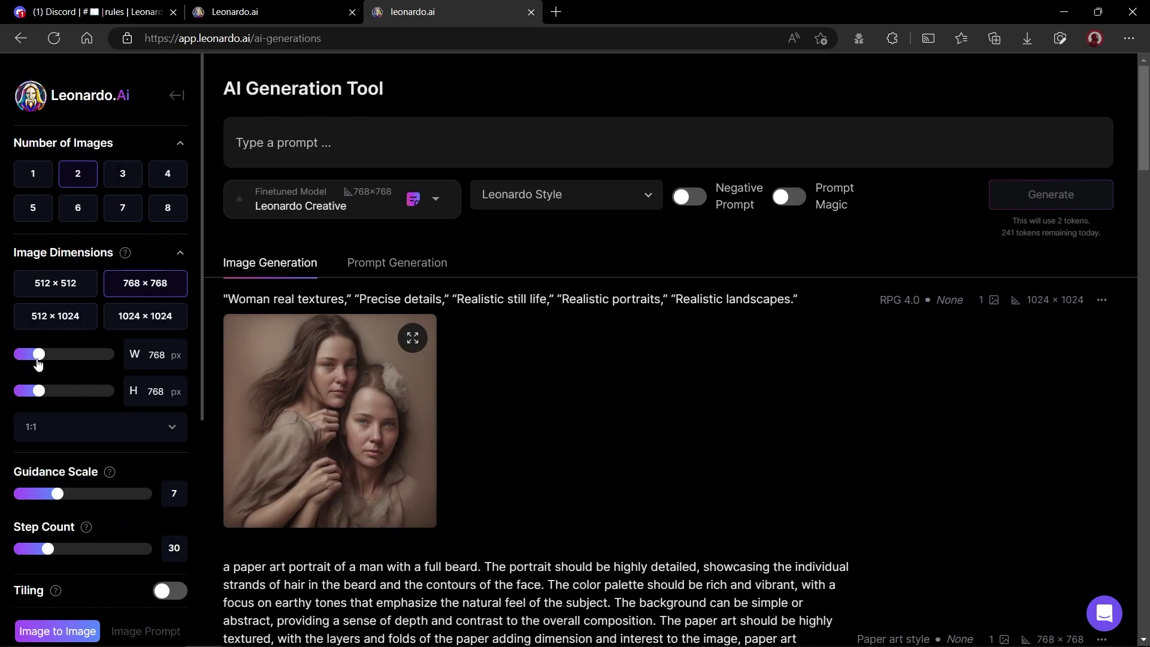
drag(38, 363, 64, 359)
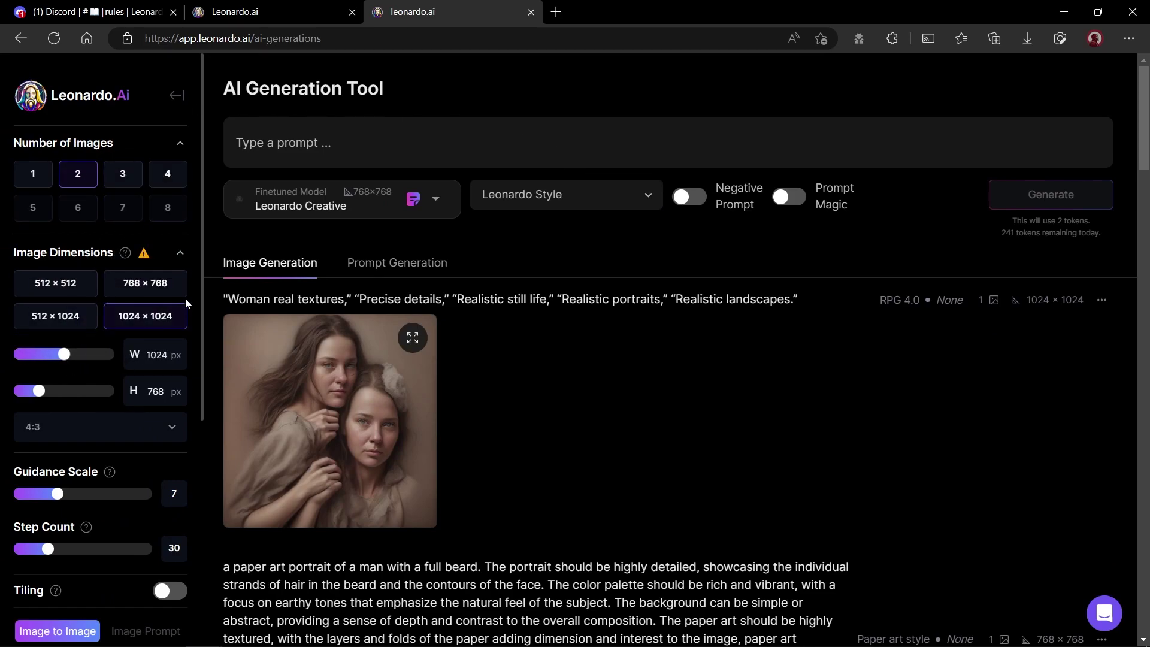
click(148, 300)
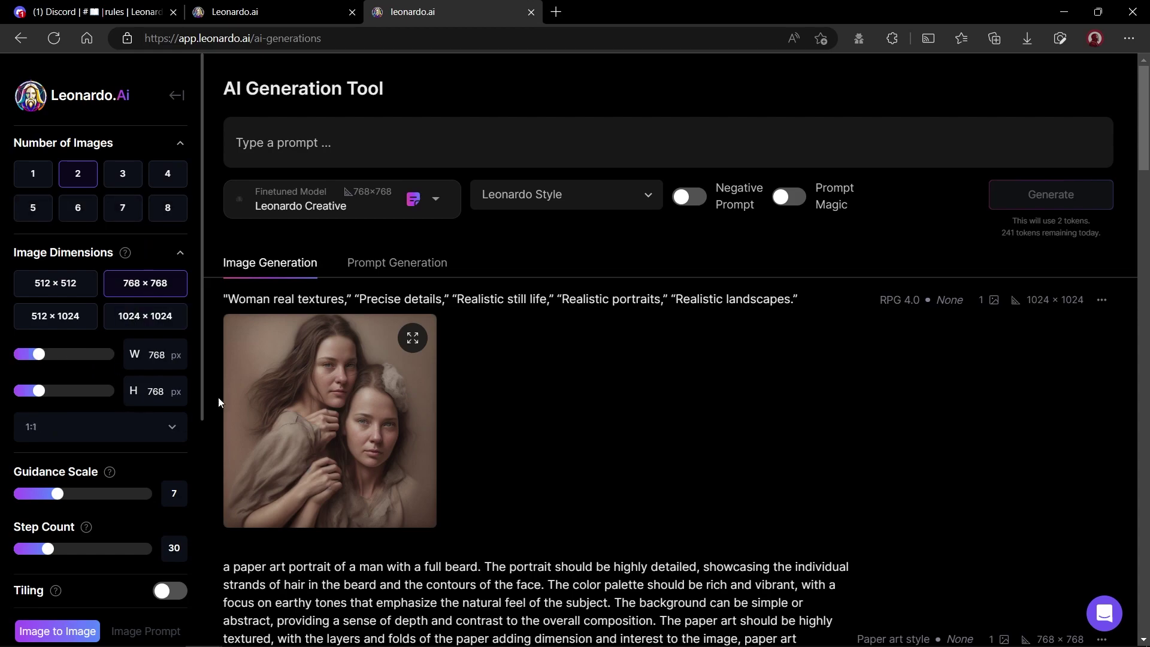
click(36, 177)
scroll(177, 462, down, 6)
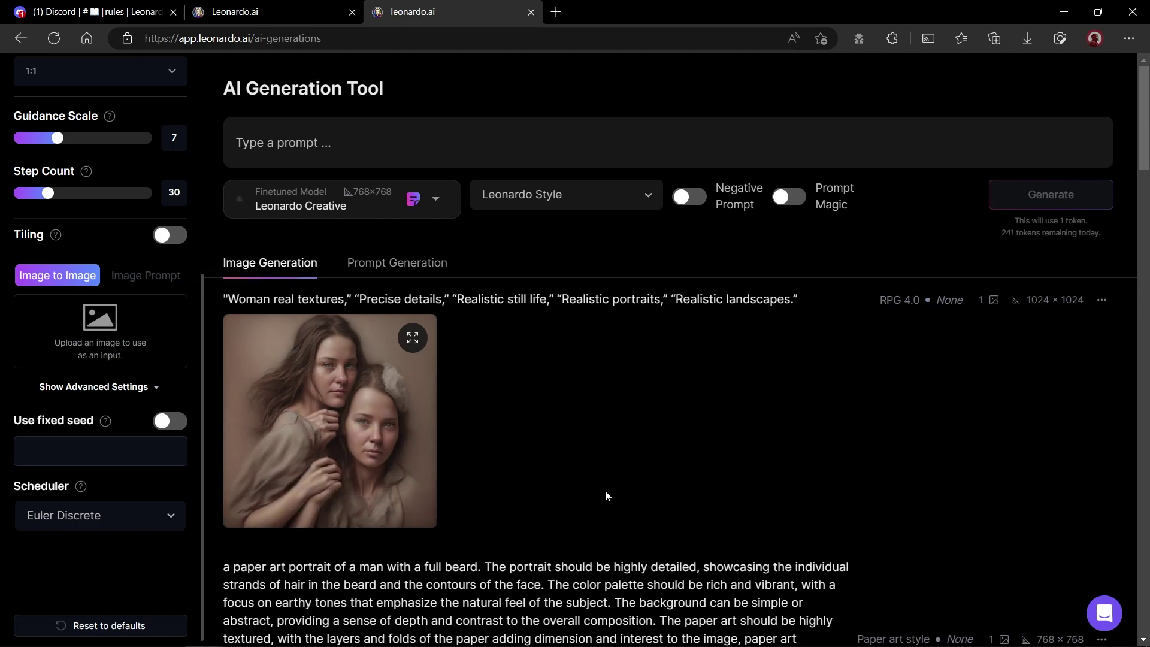
scroll(606, 491, down, 7)
scroll(612, 492, down, 4)
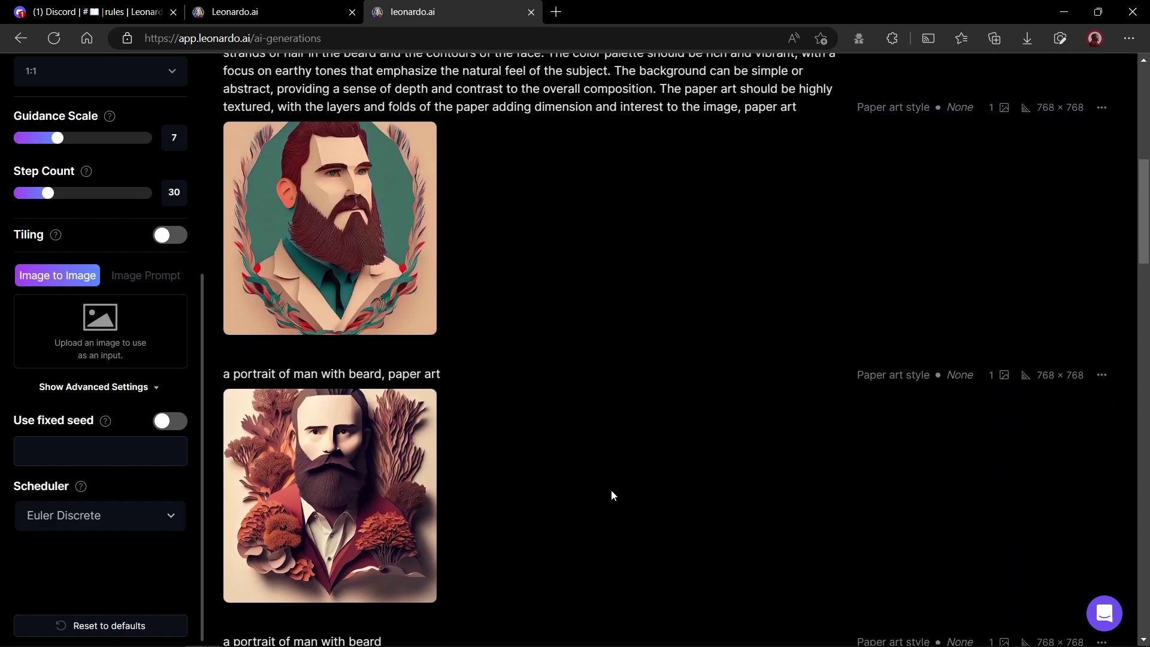
scroll(611, 490, up, 11)
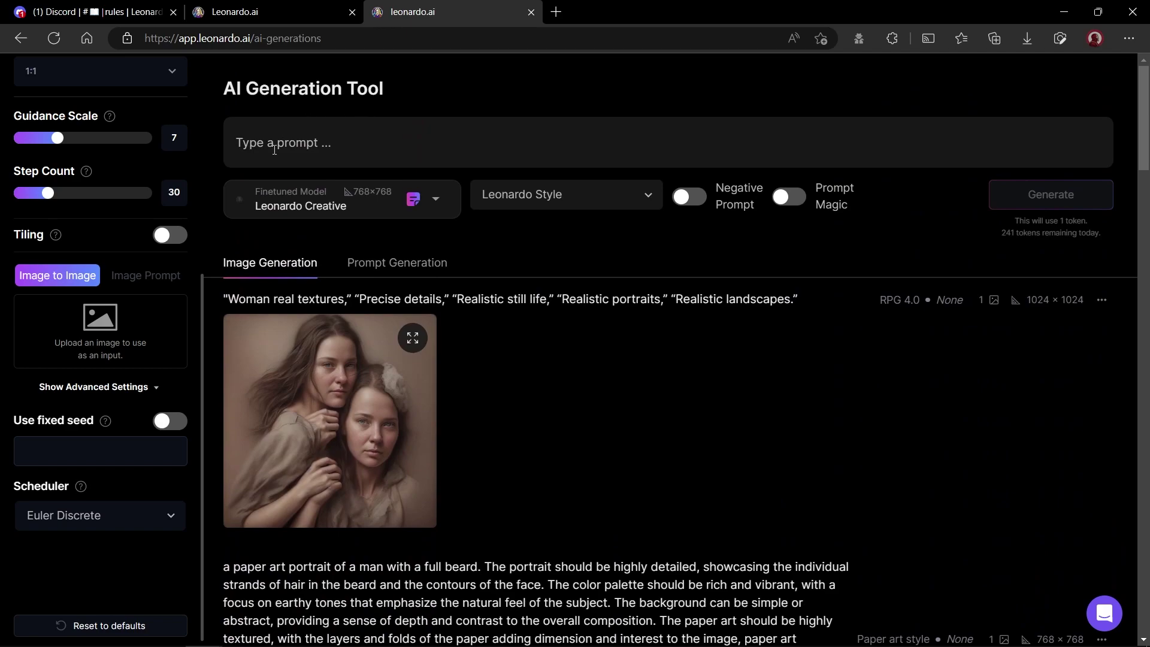
click(430, 198)
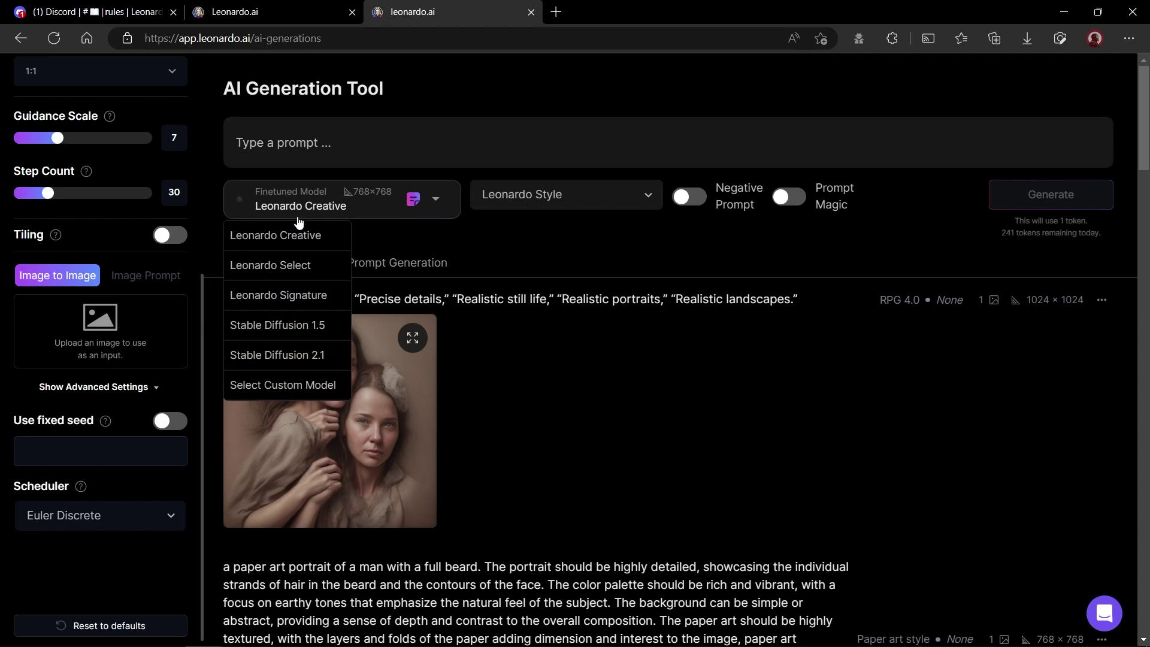
click(272, 386)
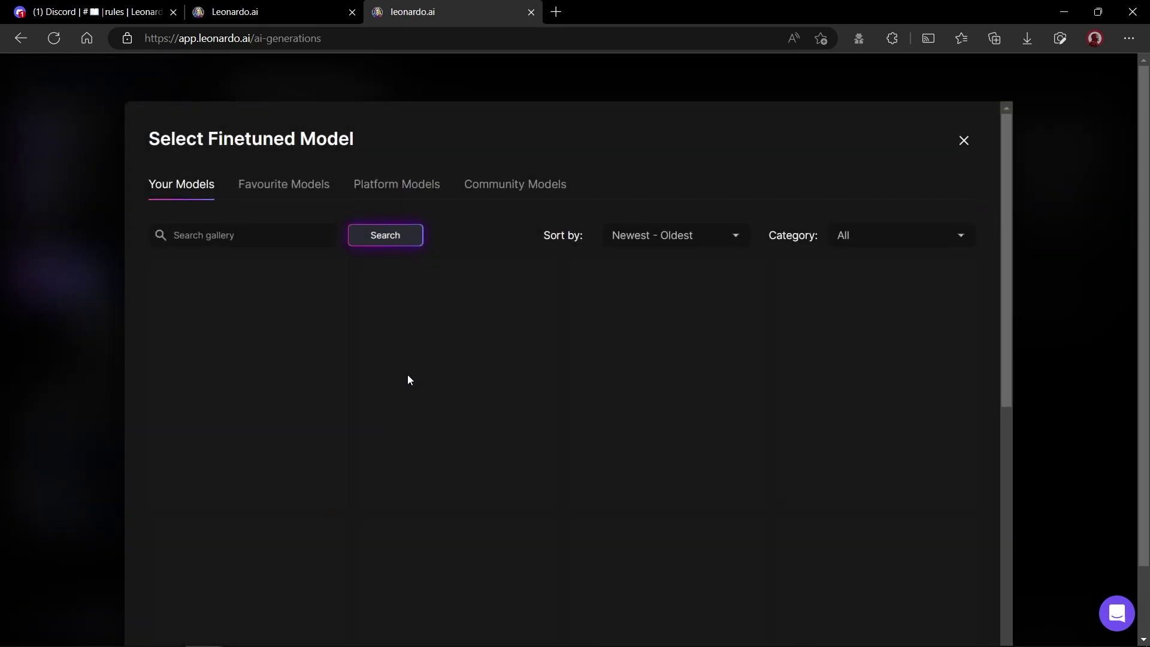
click(320, 187)
click(435, 191)
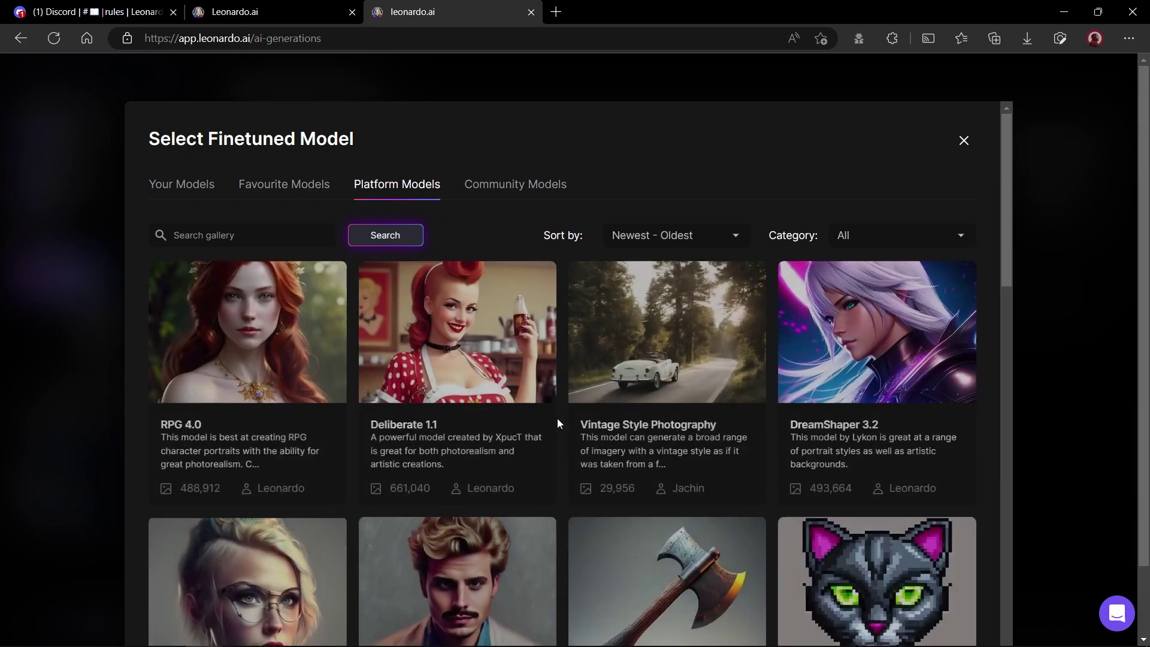
scroll(557, 419, down, 5)
scroll(559, 420, up, 5)
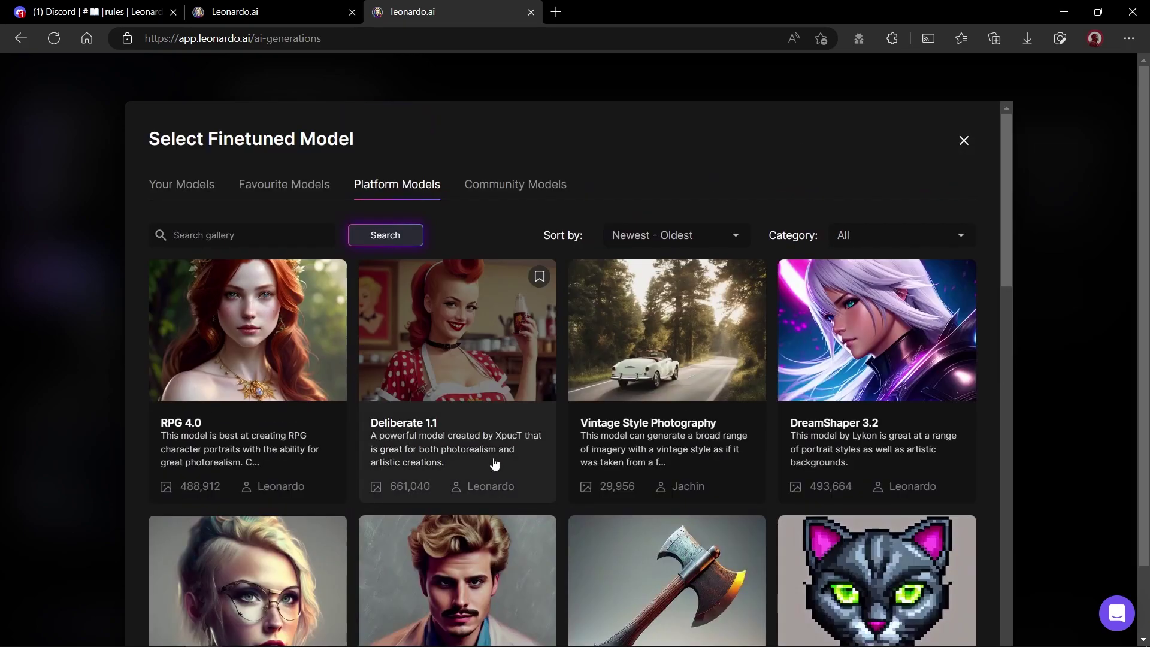
click(508, 185)
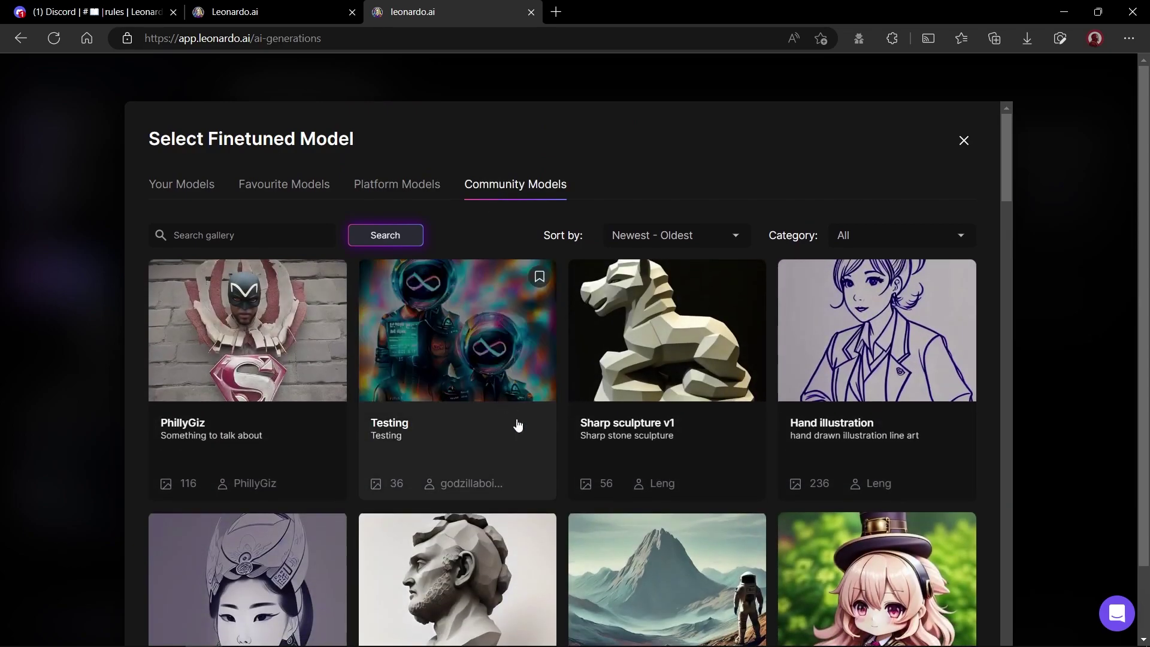
scroll(518, 425, down, 15)
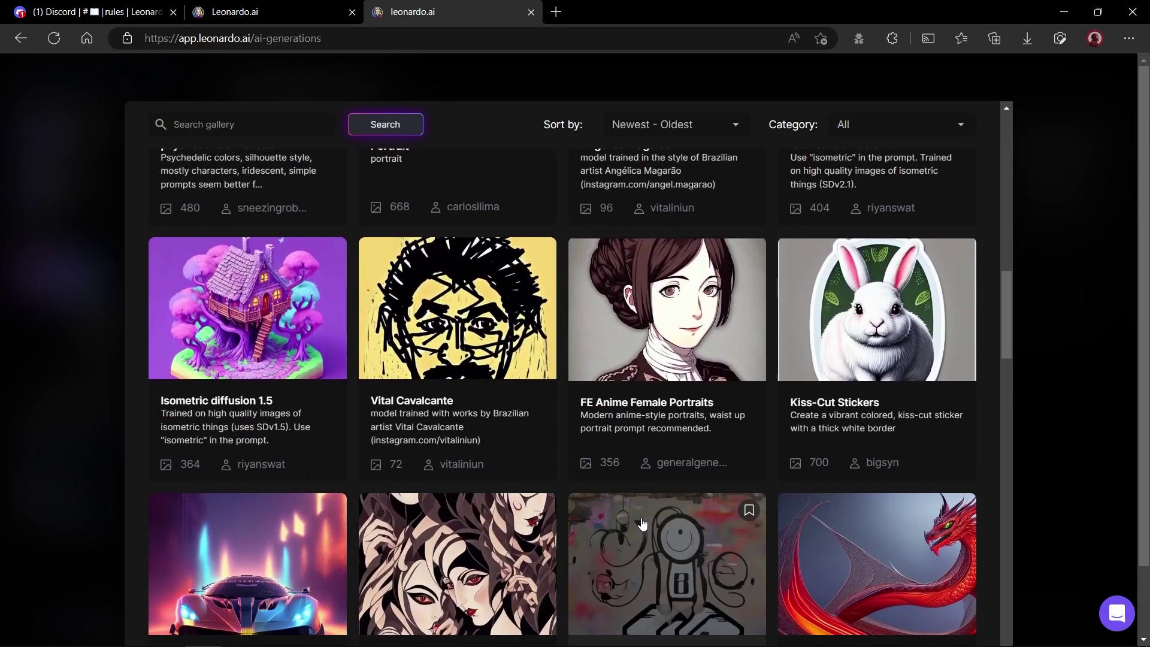
scroll(643, 525, down, 10)
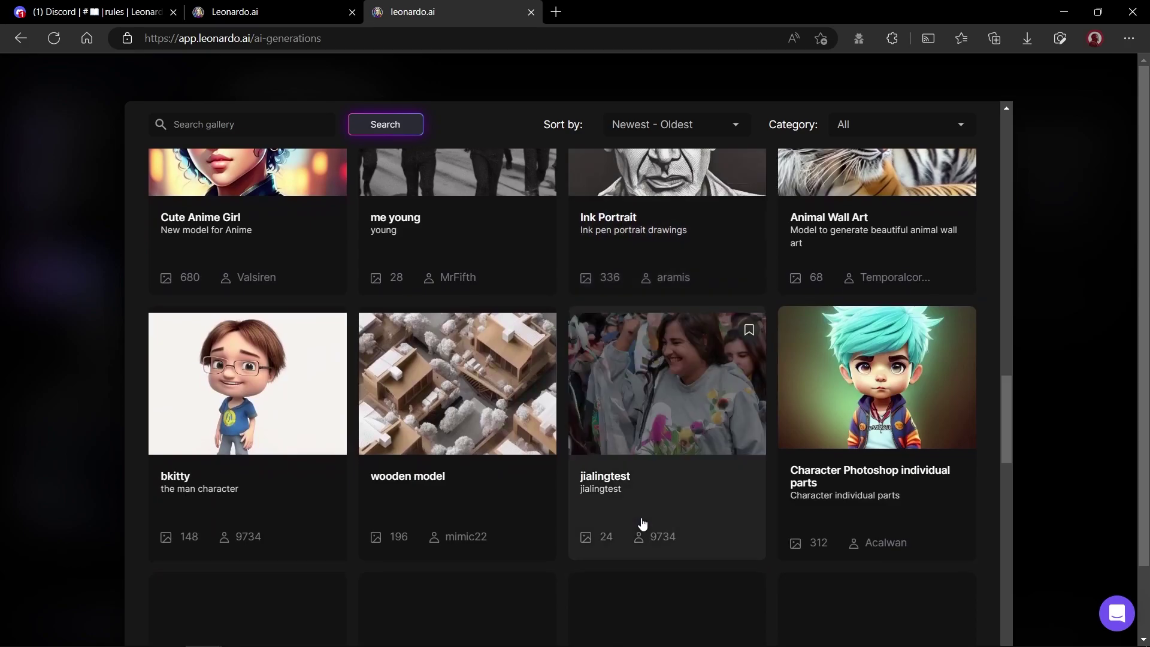
scroll(642, 525, up, 20)
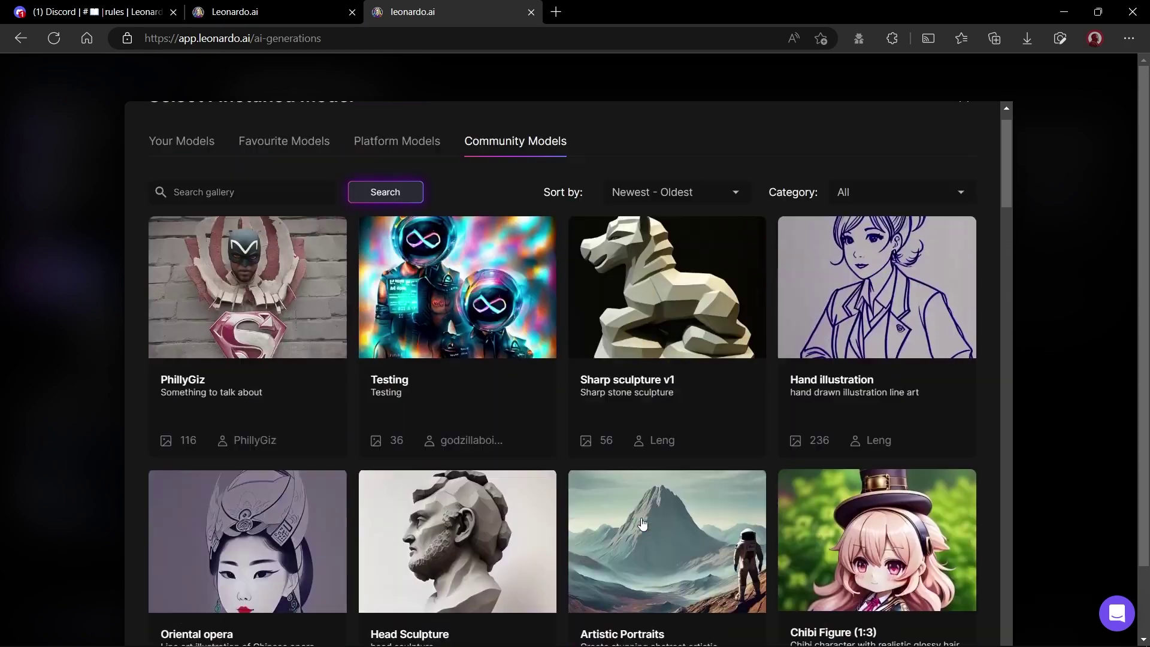
scroll(642, 524, up, 1)
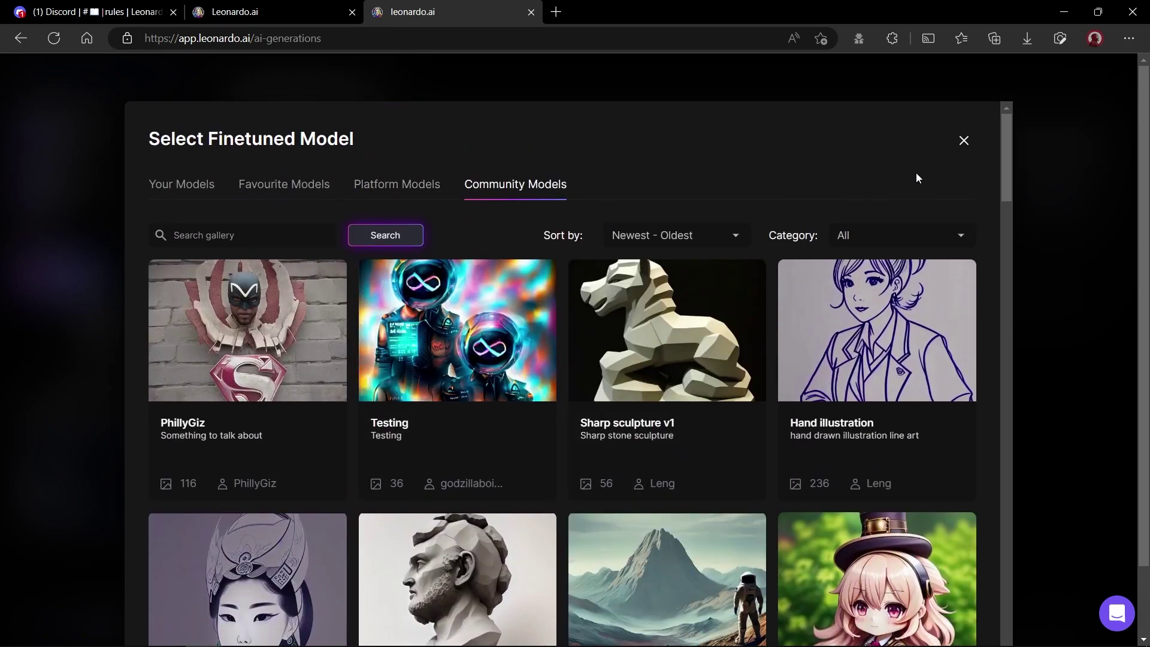
Search community finetuned models for 'Paper art' and generate with the Paper art style model
click(964, 141)
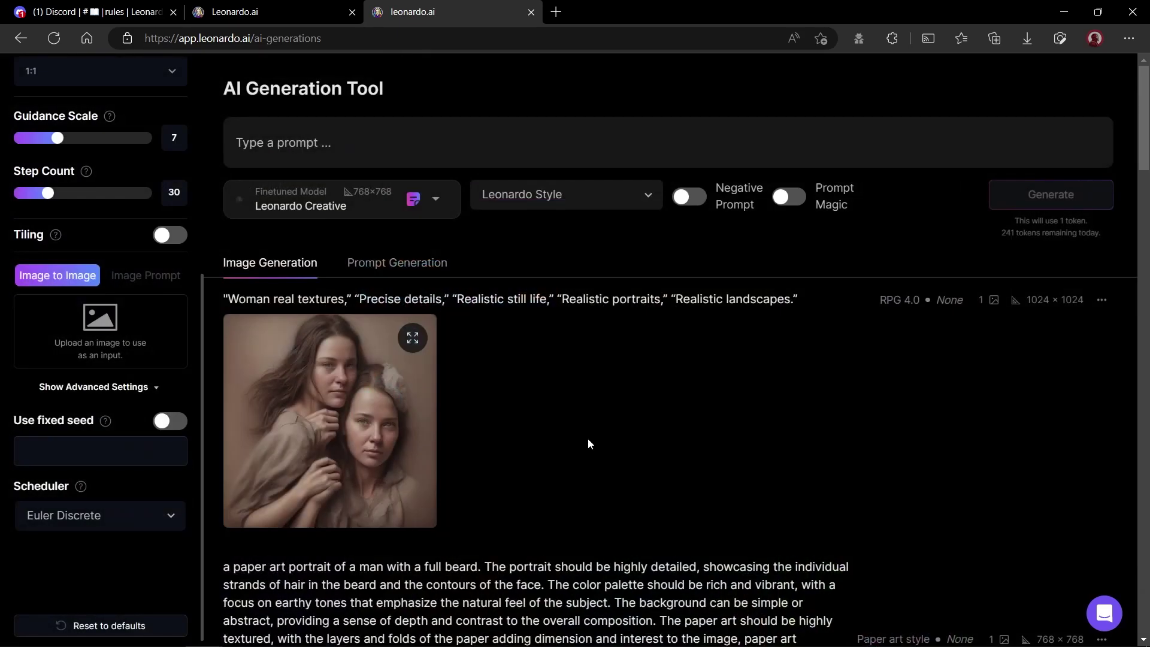
click(436, 199)
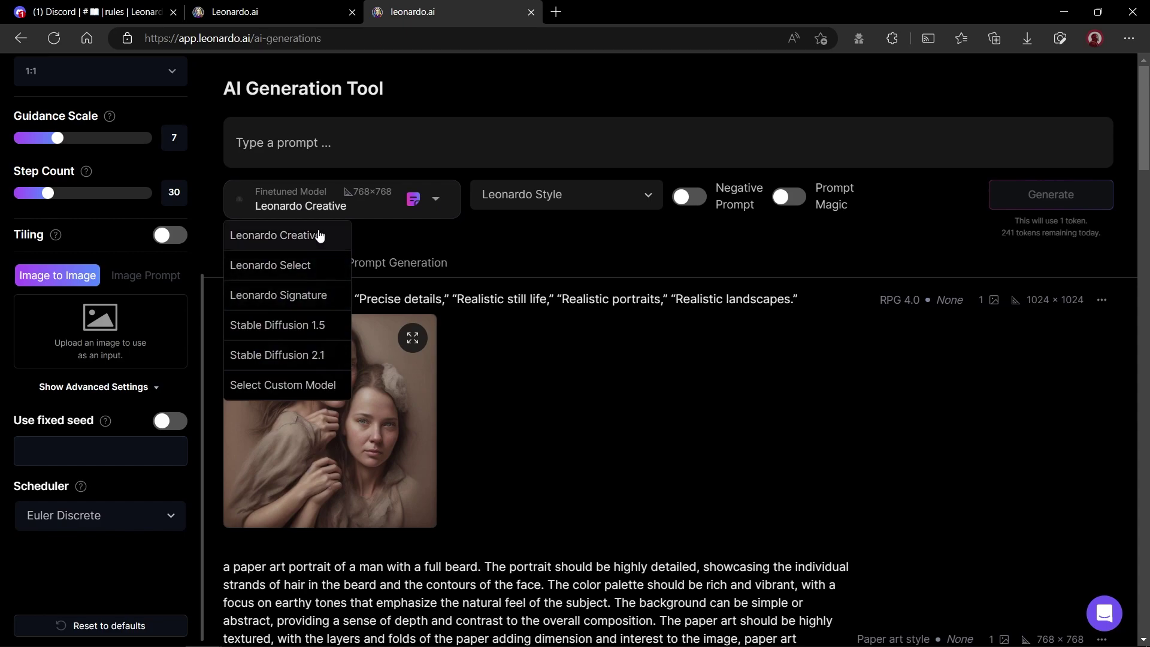
click(302, 387)
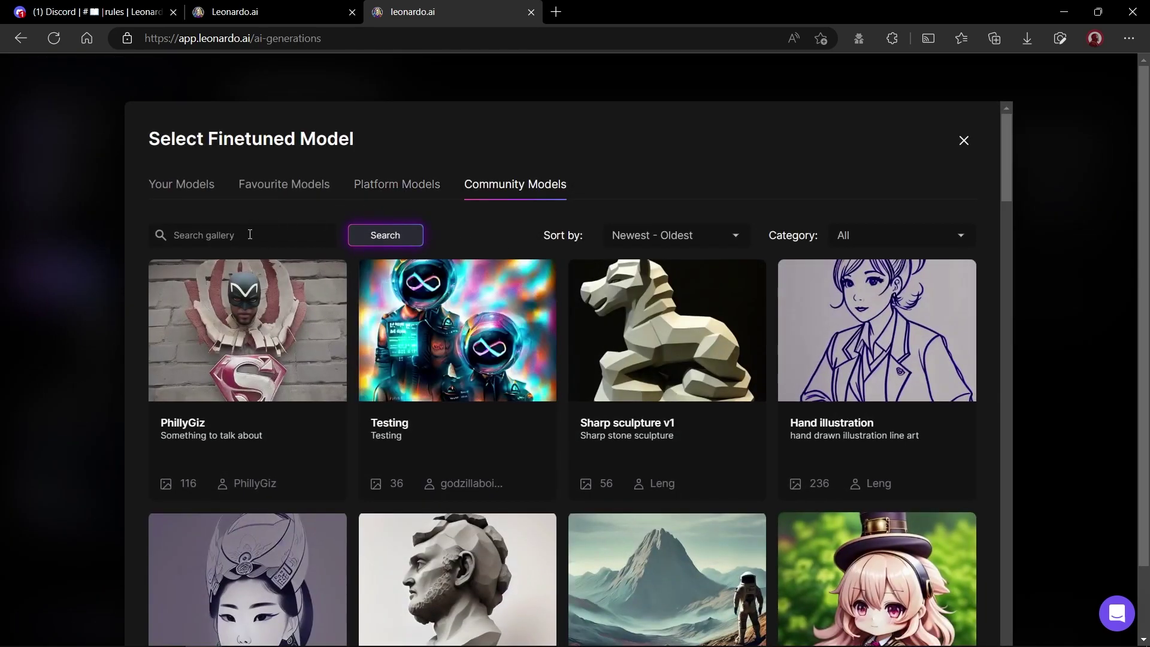
click(277, 235)
text(Pa)
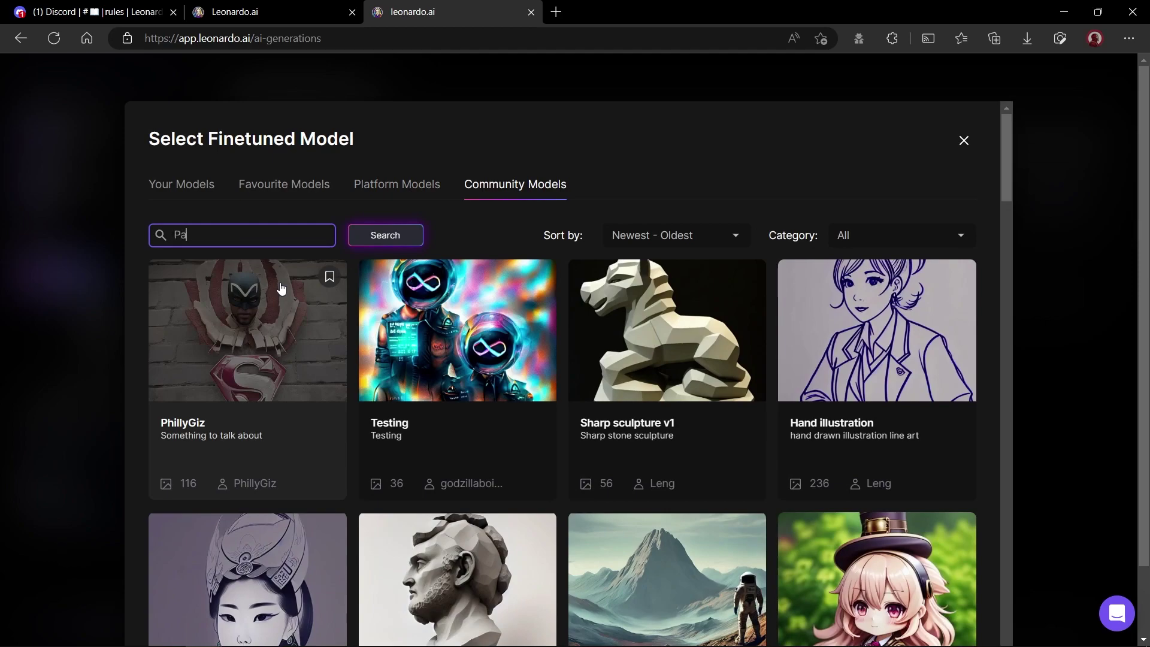
text(per art)
click(385, 236)
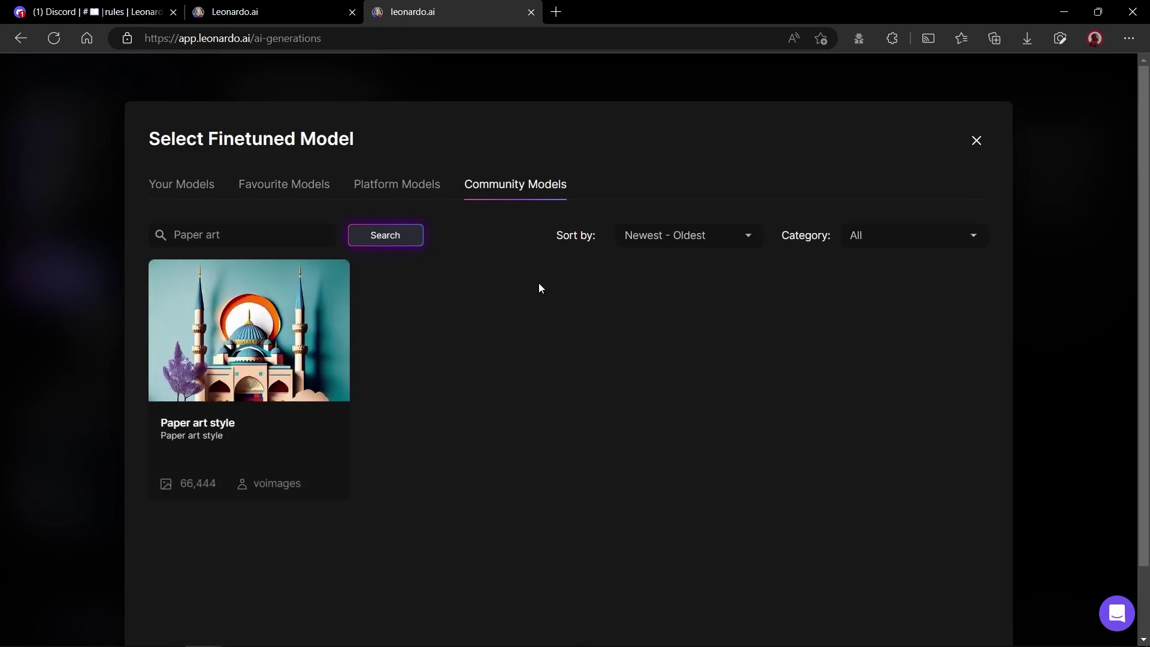
click(336, 348)
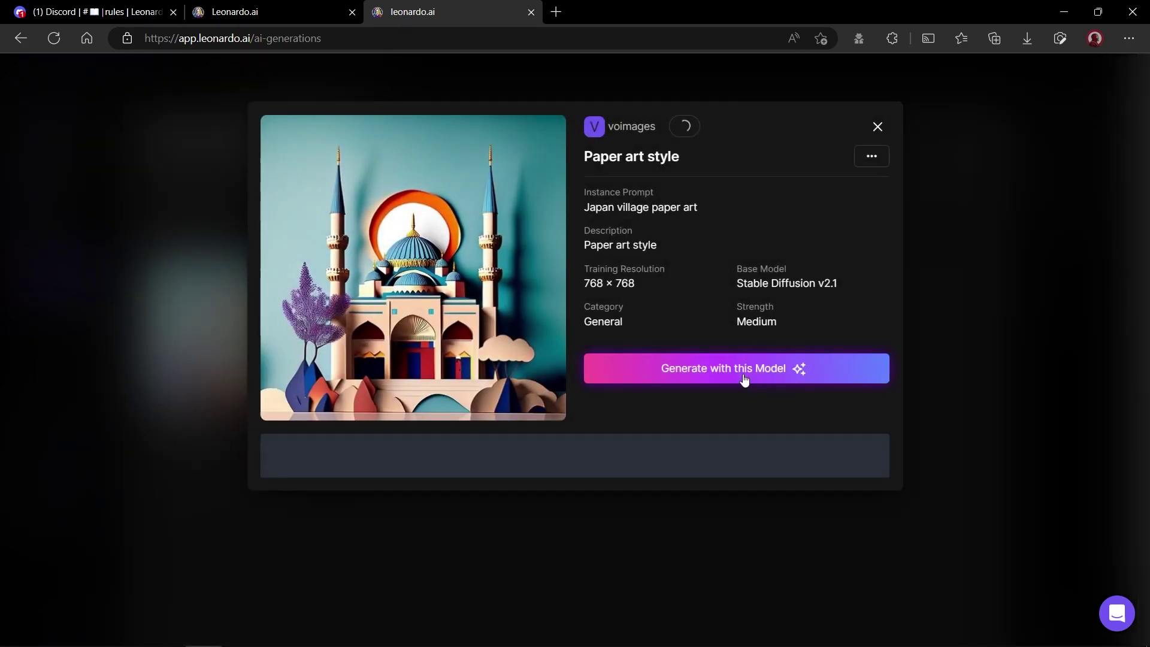
click(744, 377)
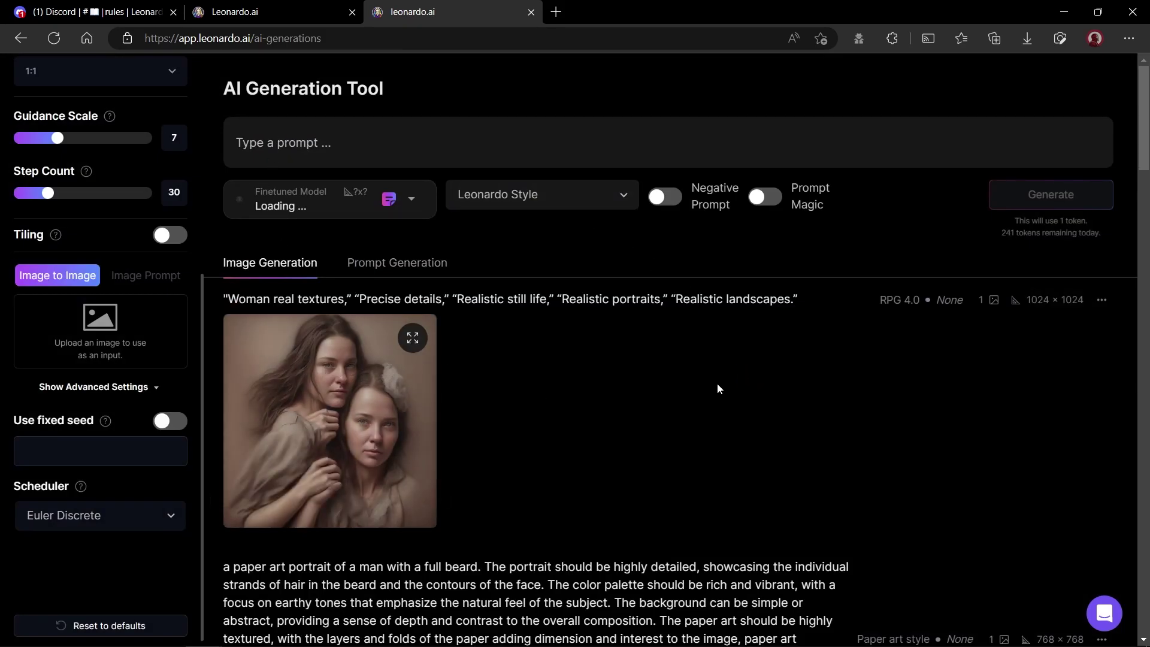
Enter the prompt 'A mountain range with pine trees and small village, paper art'
click(362, 143)
text(A moun)
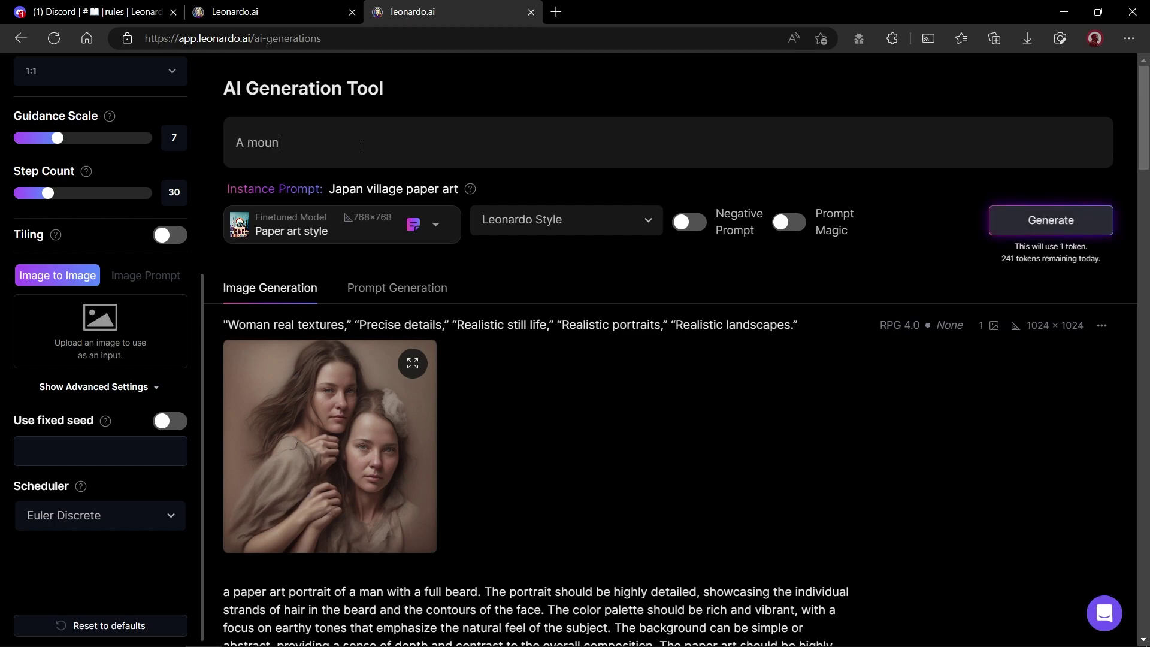
text(tain range with pine trees and )
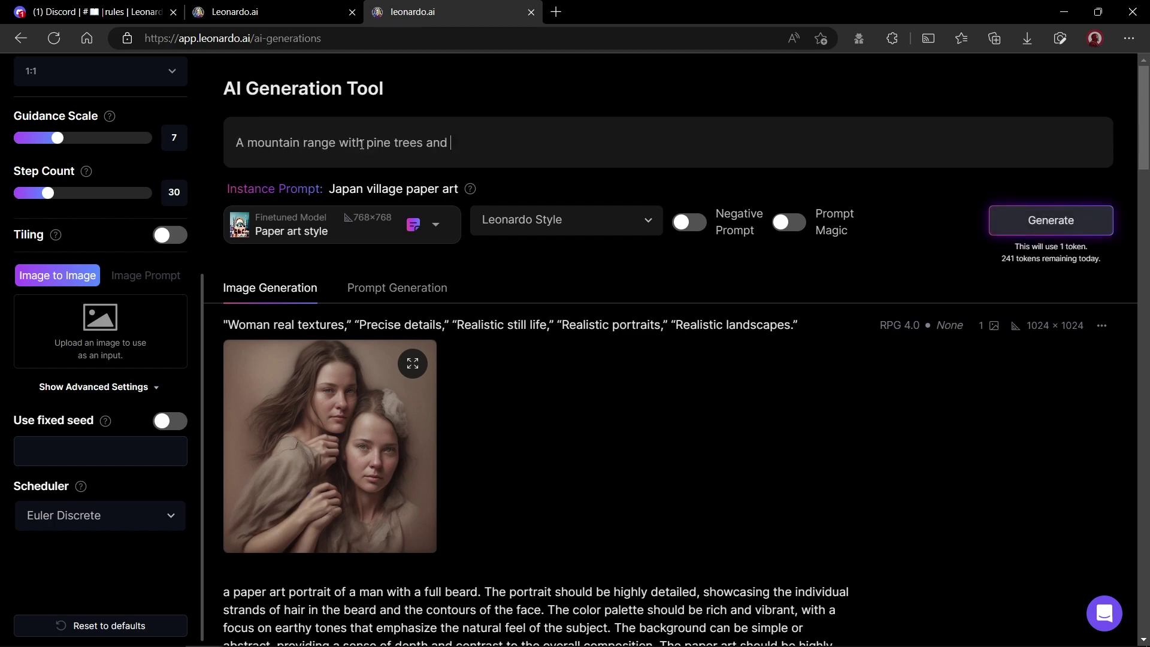
text(small village, paper art)
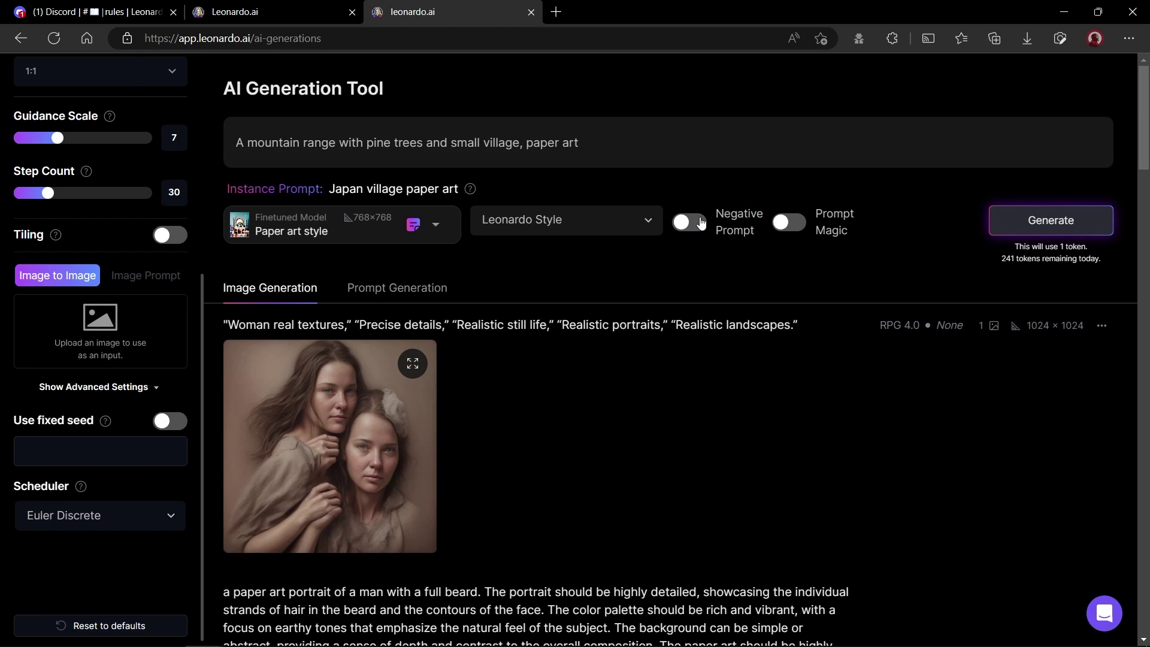
click(695, 222)
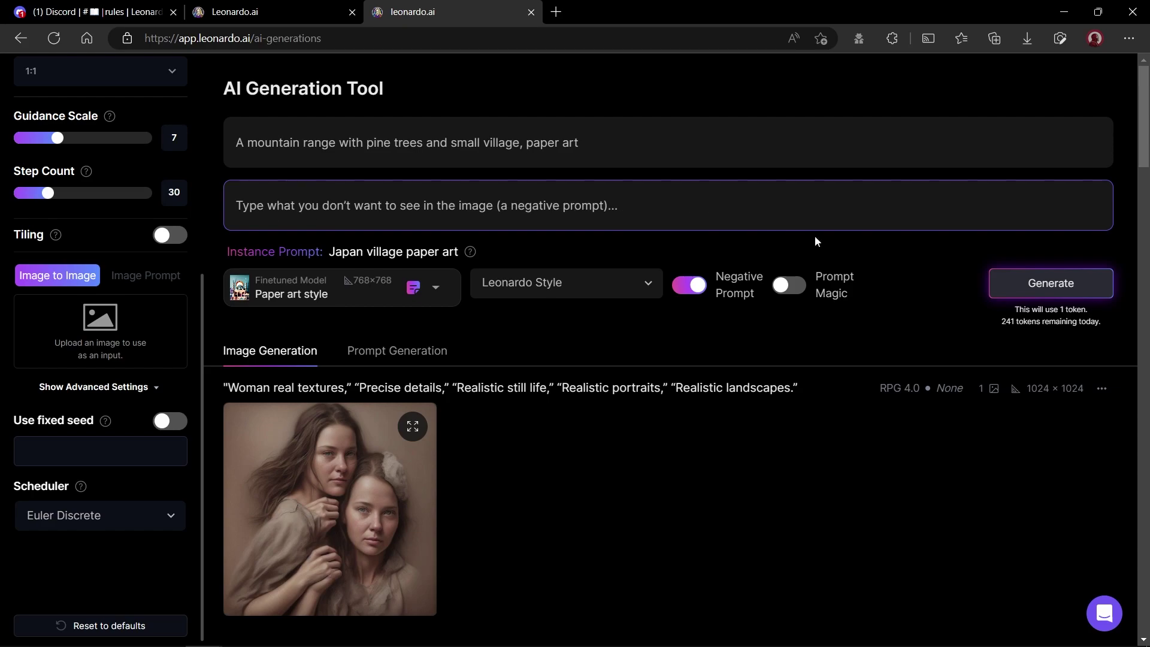
click(683, 286)
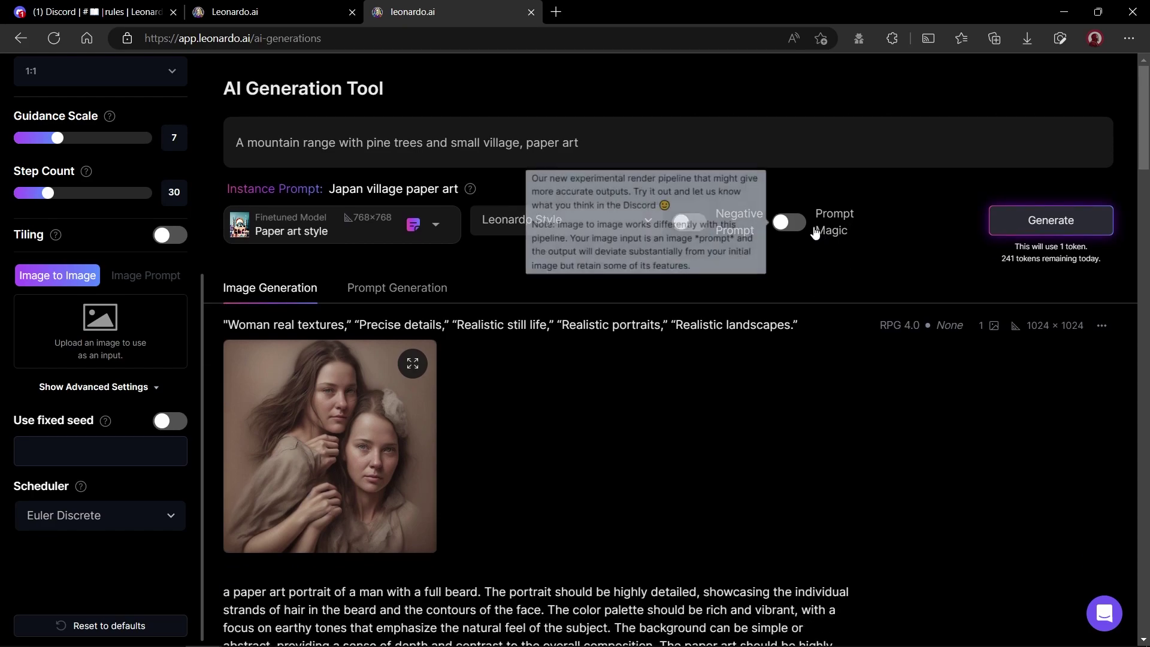
click(798, 230)
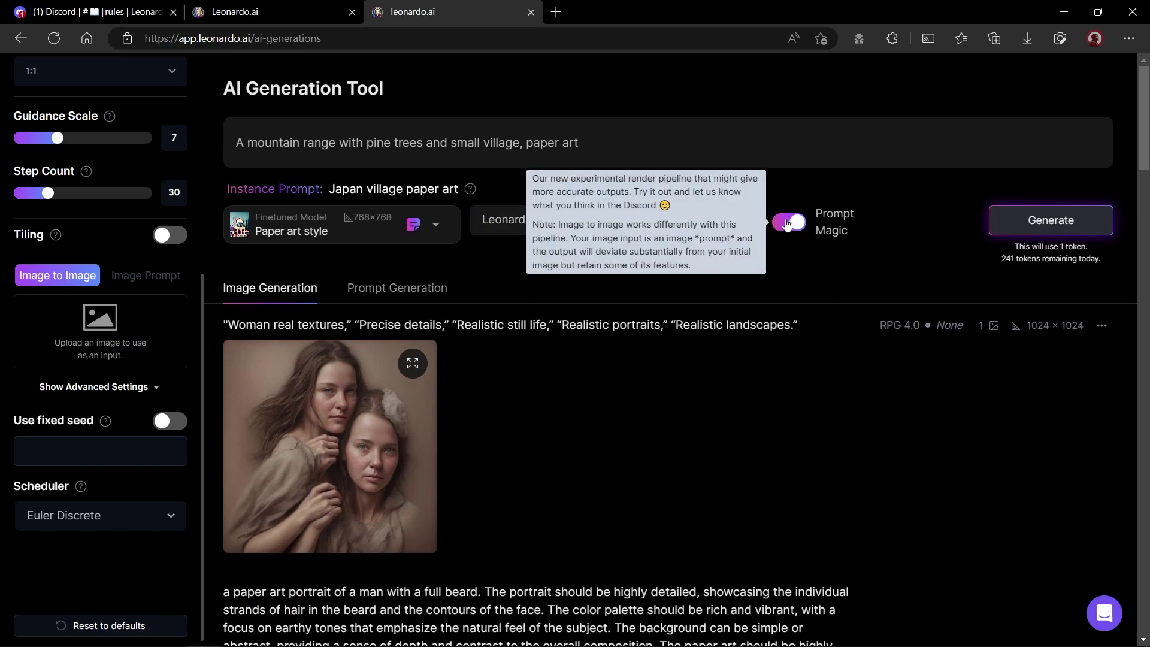
click(787, 225)
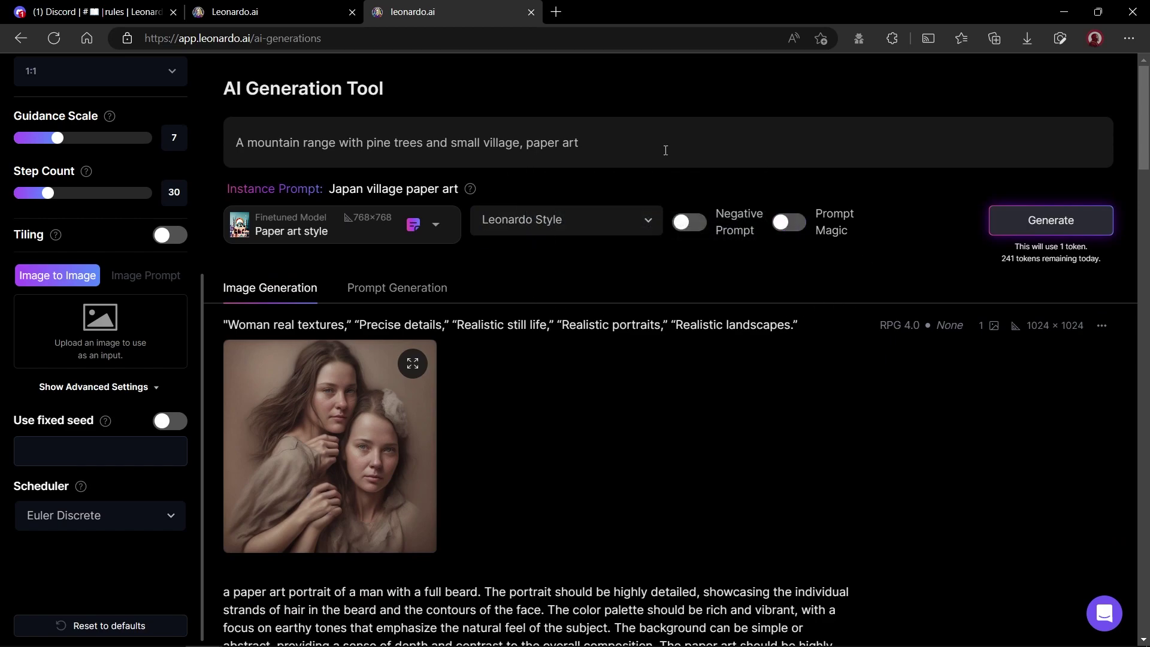
Generate the paper-art mountain village image and view it full size
click(1013, 235)
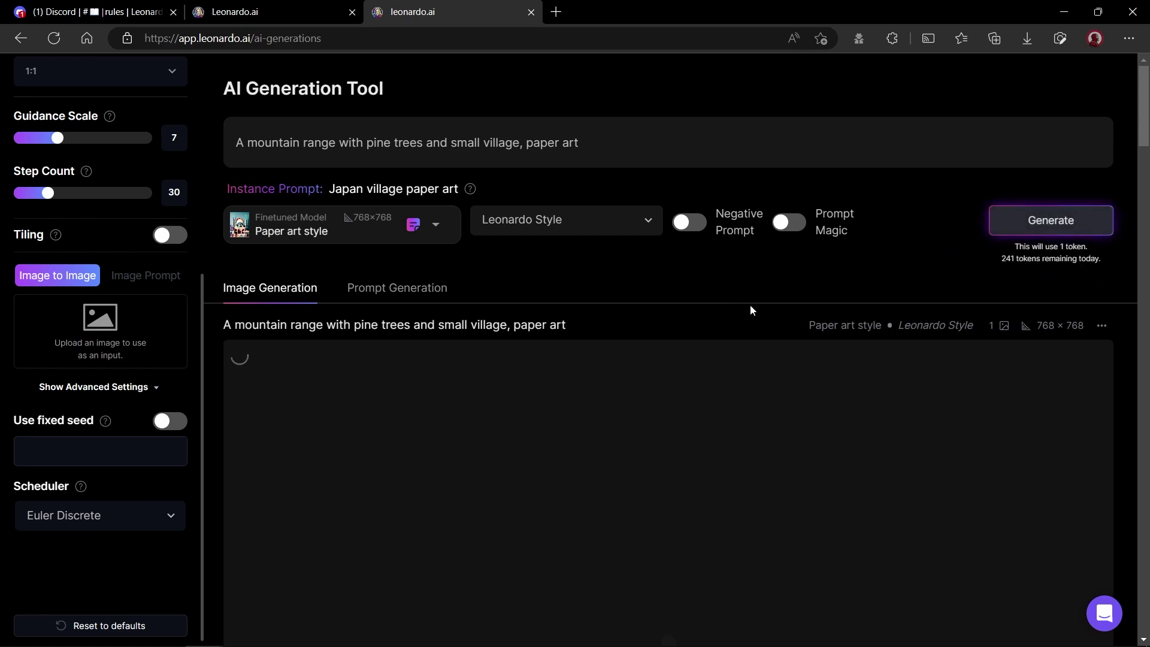
scroll(752, 309, down, 3)
scroll(752, 310, down, 4)
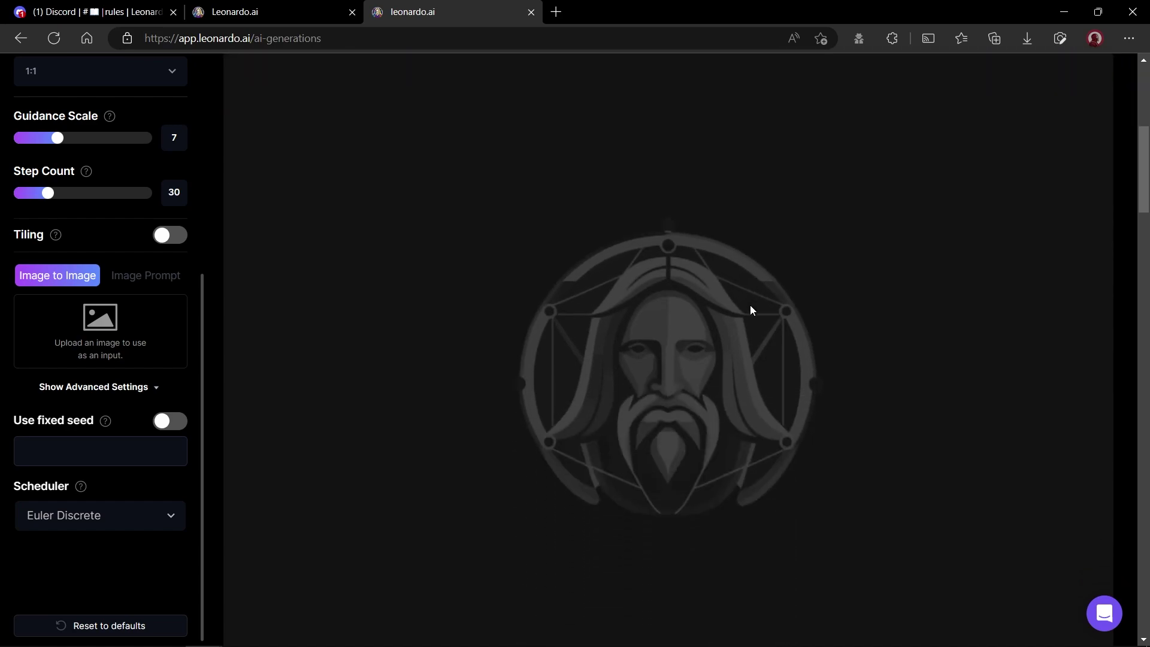
scroll(752, 309, down, 2)
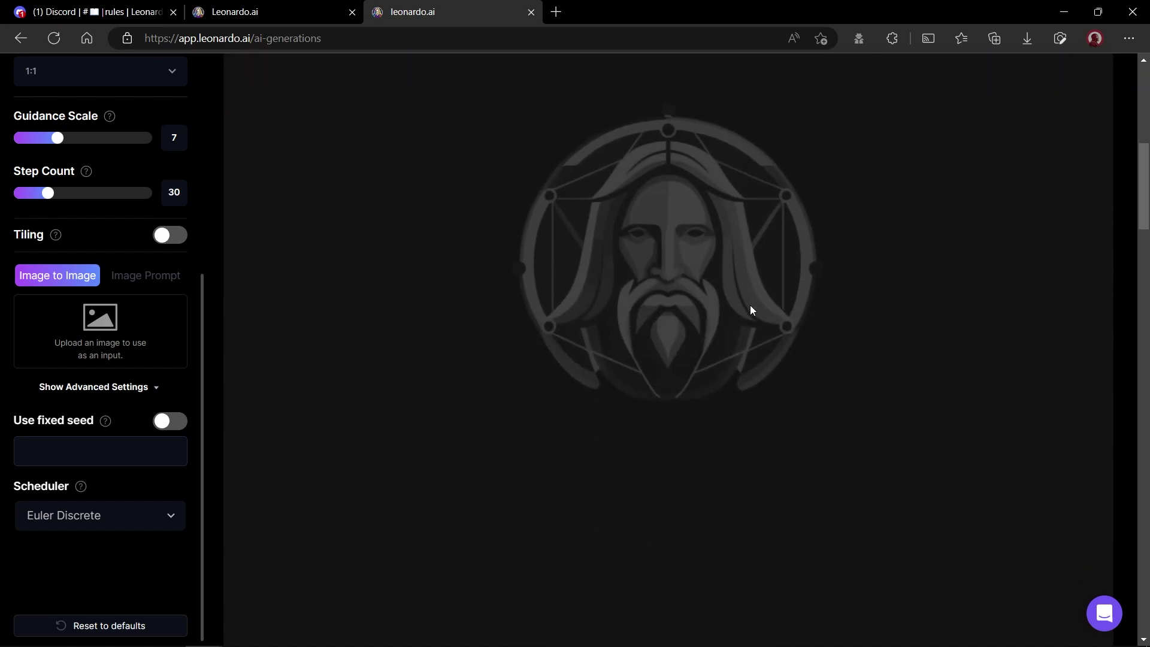
scroll(752, 310, up, 6)
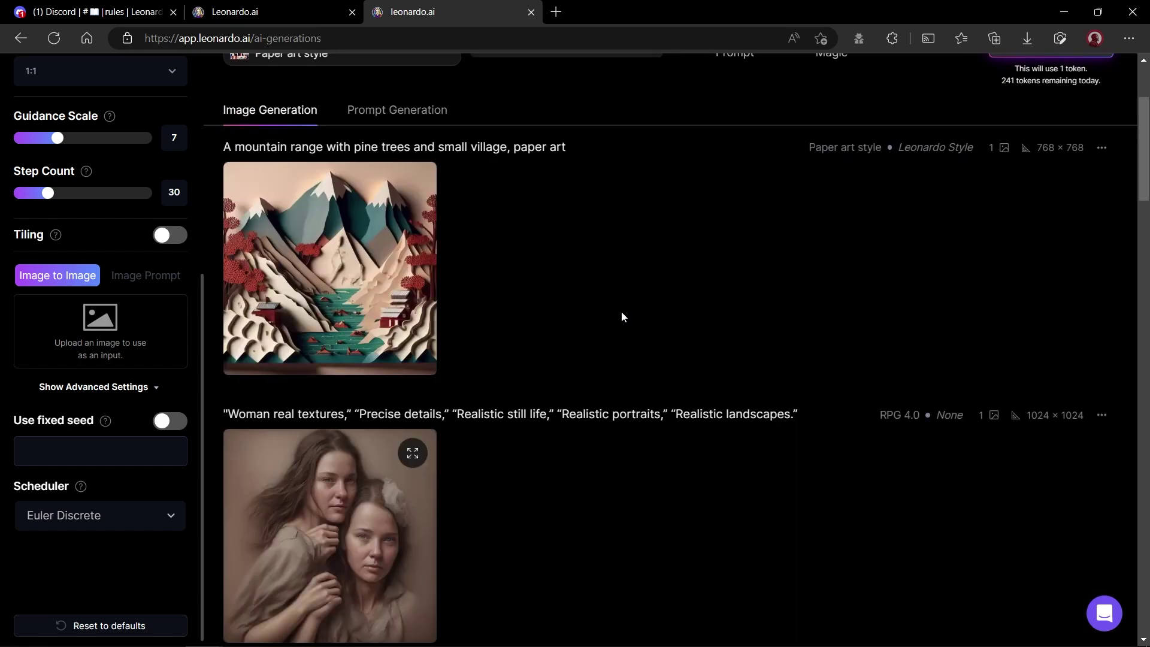
mouse_move(351, 268)
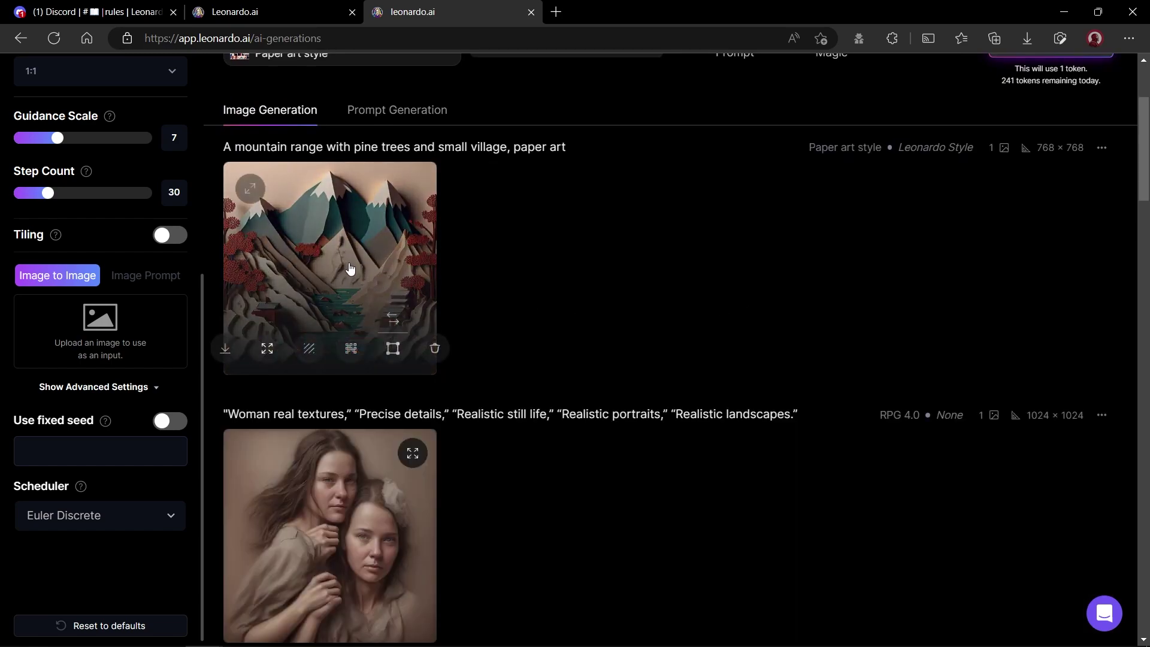
click(351, 269)
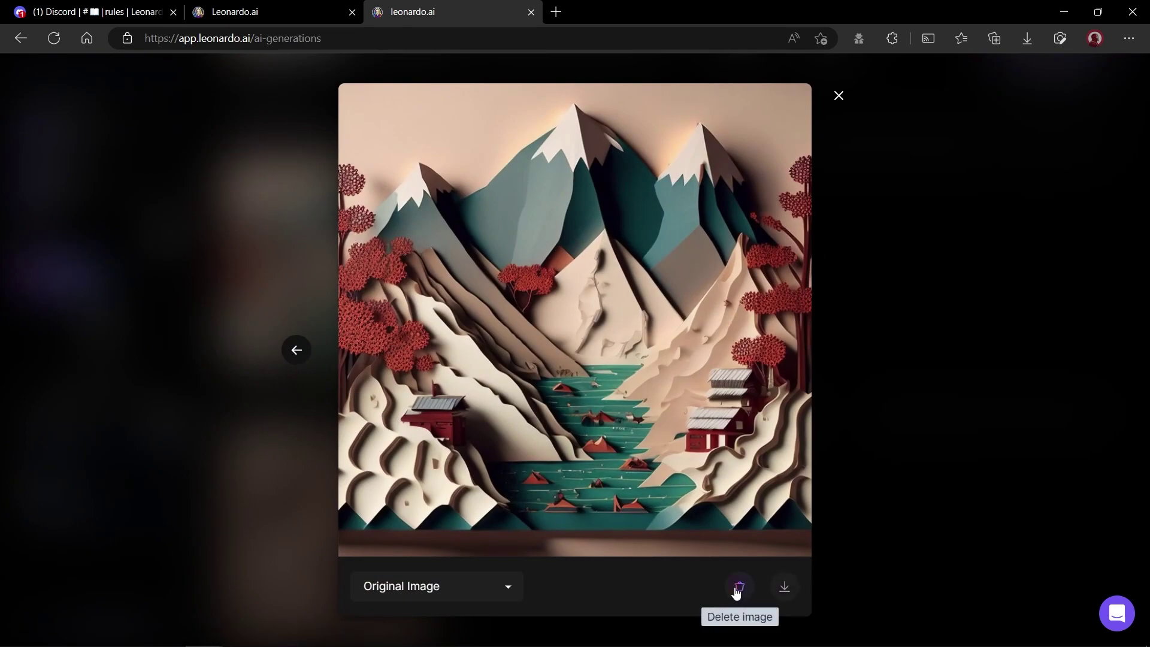
Turn on Prompt Magic and generate another mountain village image
click(839, 97)
scroll(797, 373, up, 3)
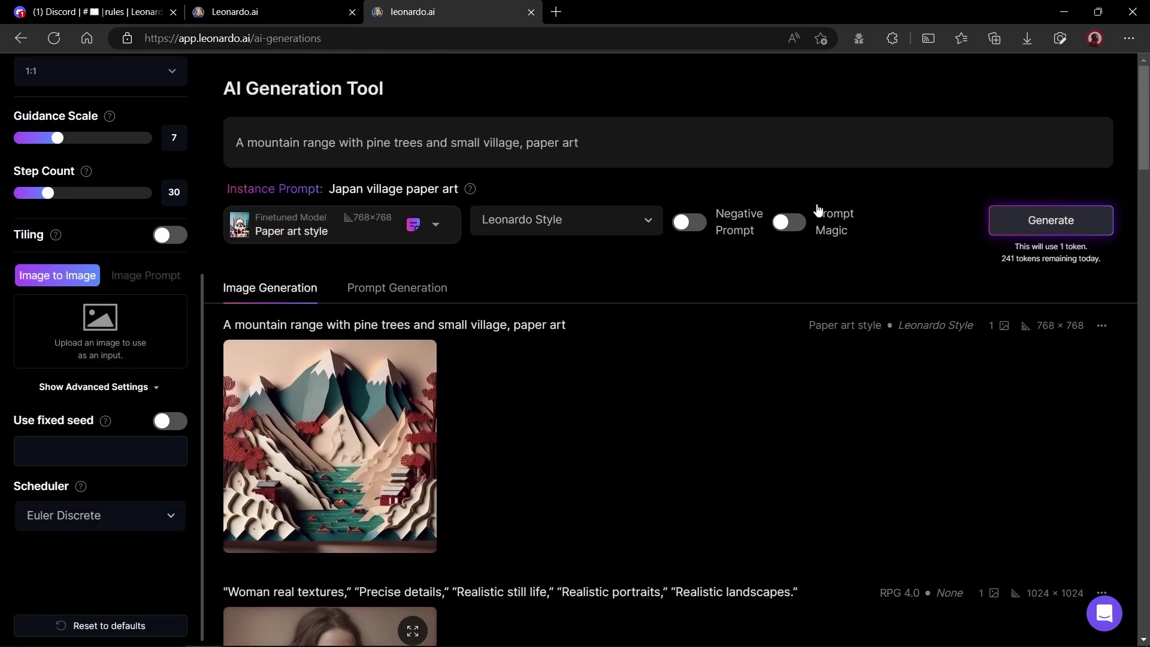
click(789, 222)
click(1012, 222)
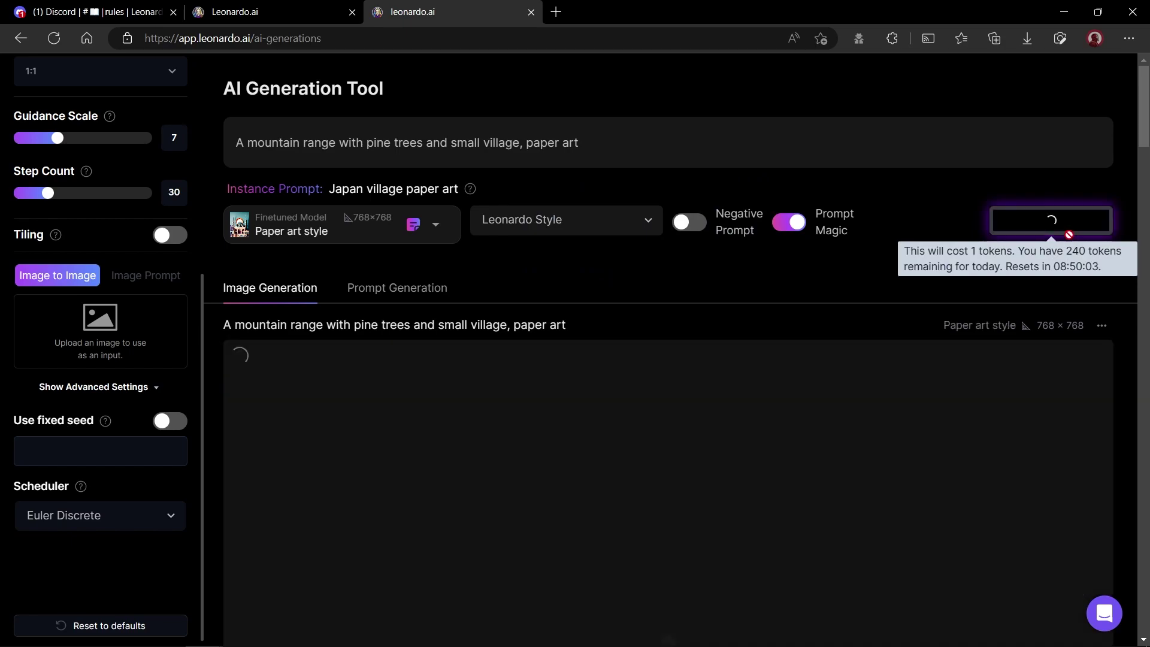
Open the new teal paper-art image full size in its own browser tab
scroll(851, 513, down, 3)
click(384, 300)
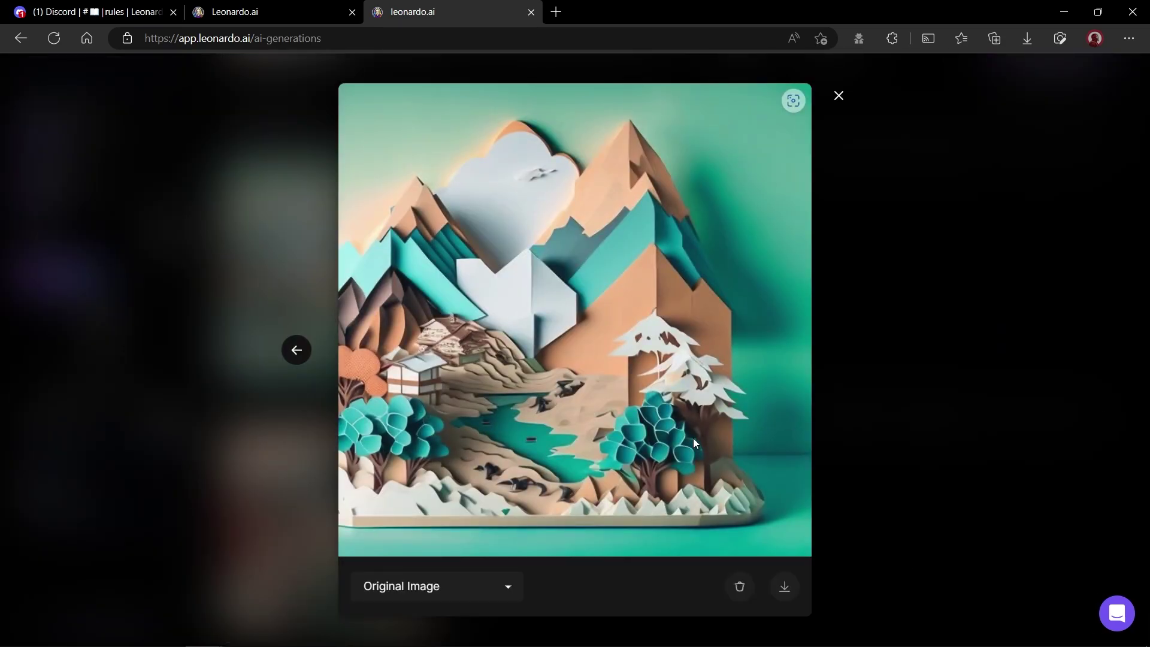
right_click(627, 398)
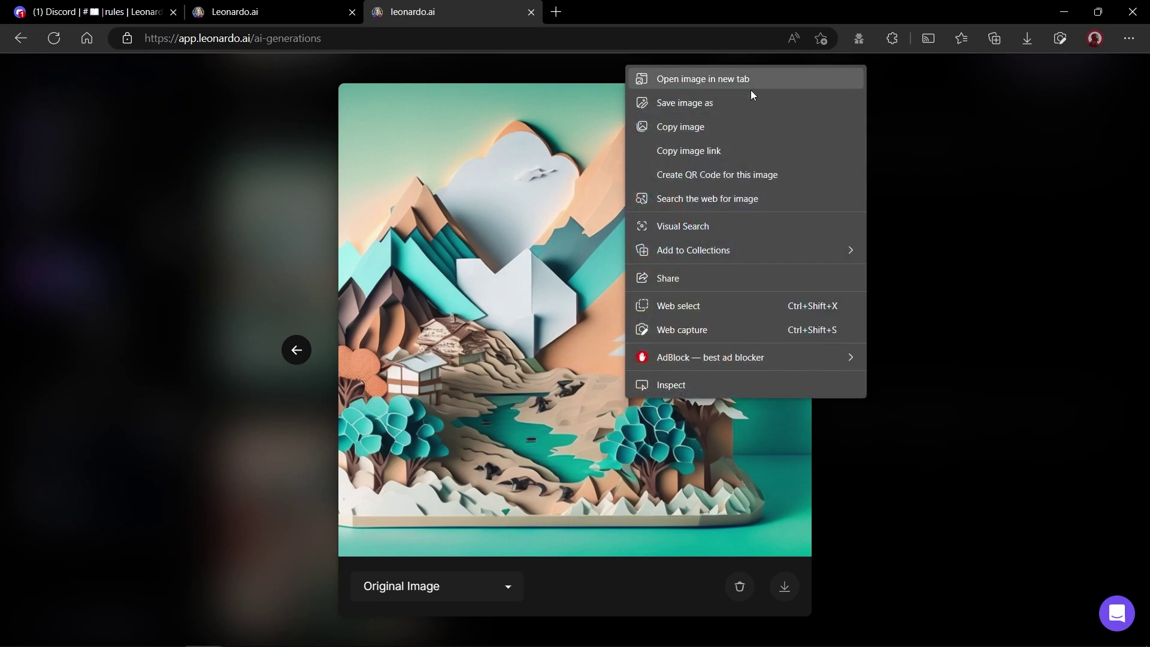
click(751, 84)
key(ctrl+Tab)
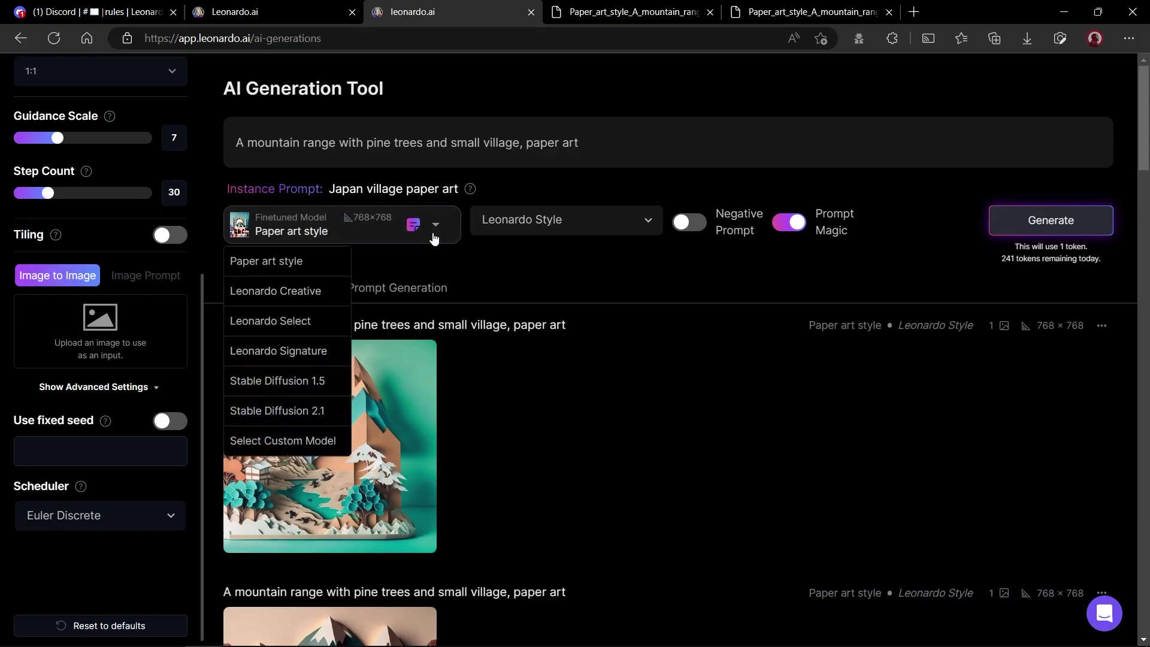
Switch the generator from the Paper art style model to the Deliberate 1.1 platform model
click(272, 442)
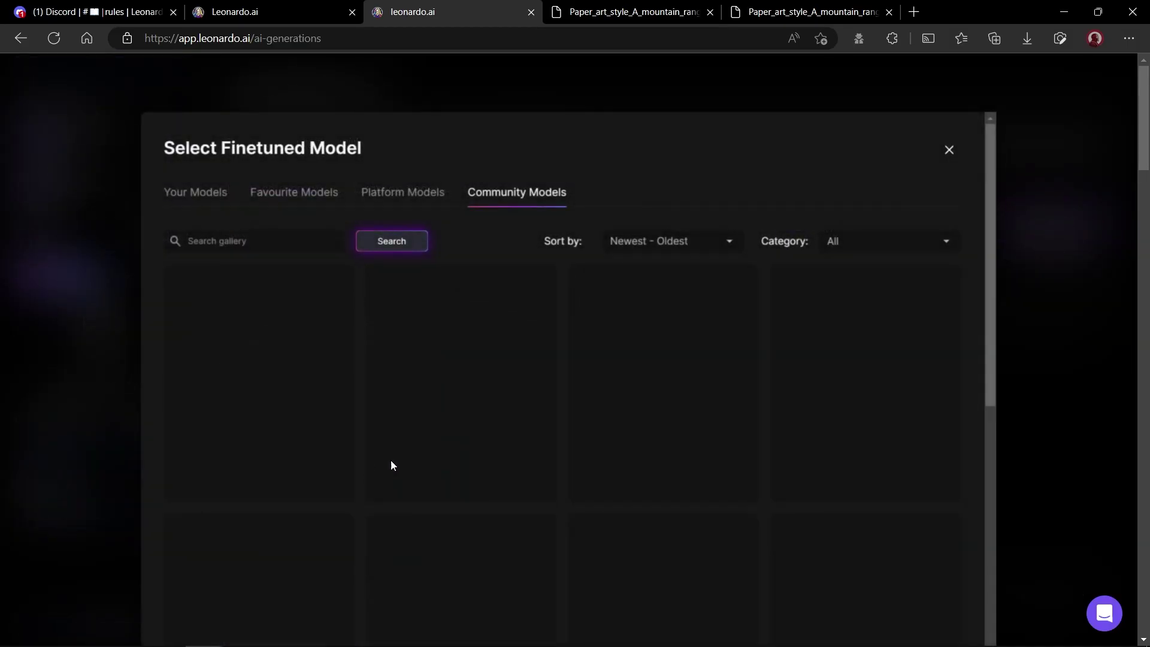
click(411, 198)
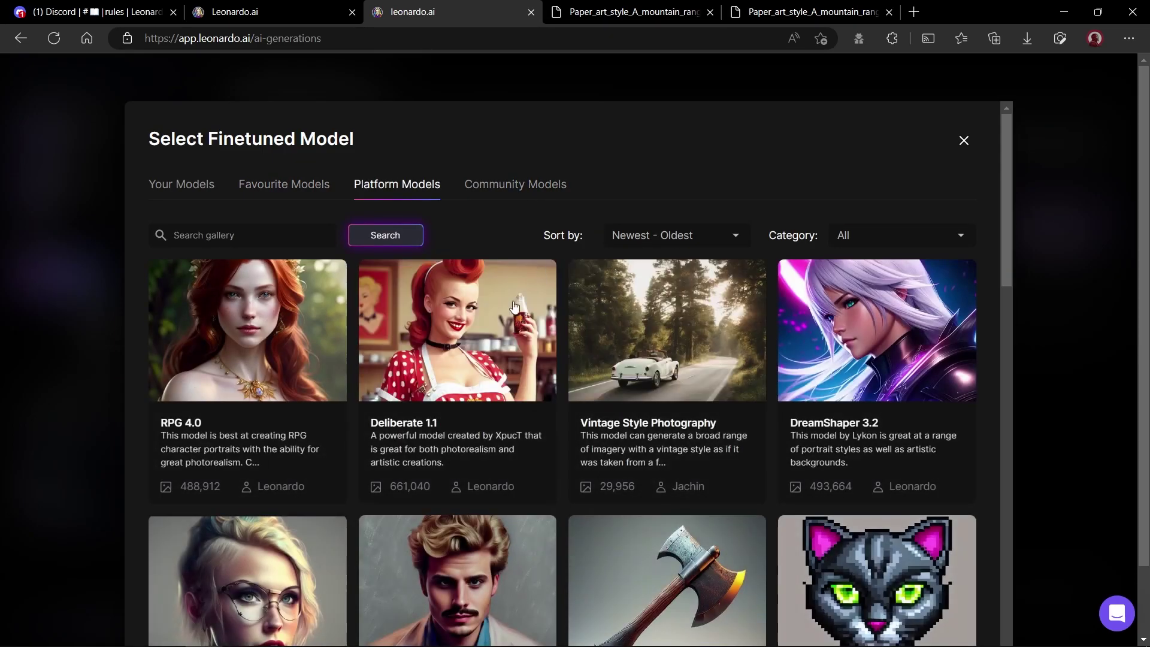
click(490, 342)
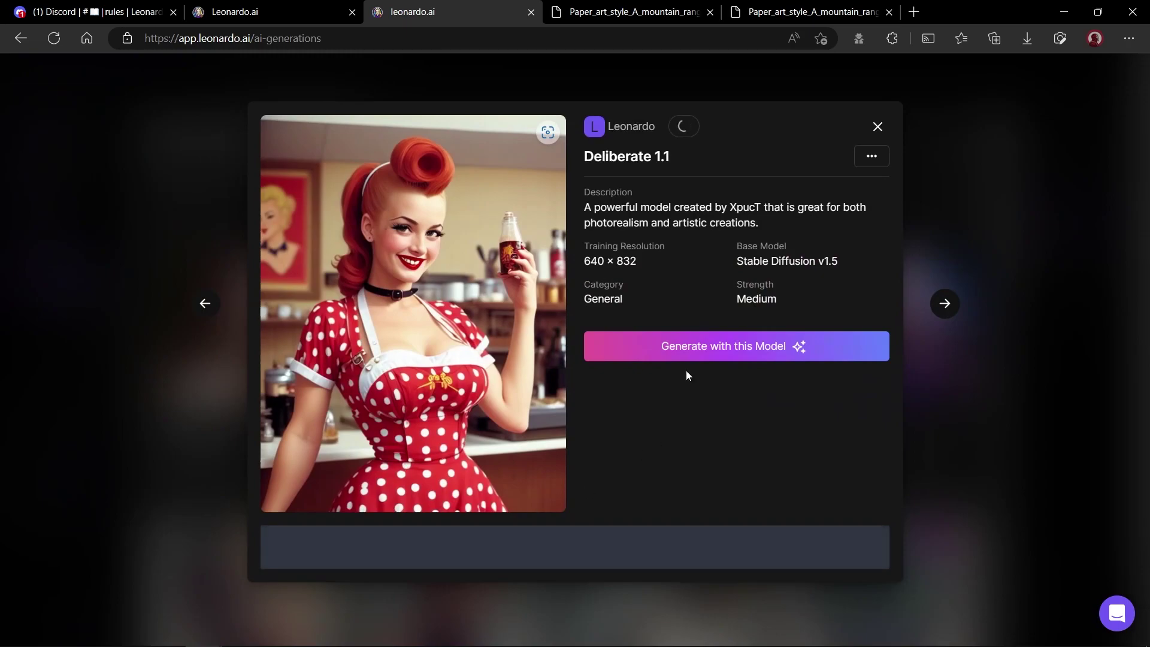
click(674, 353)
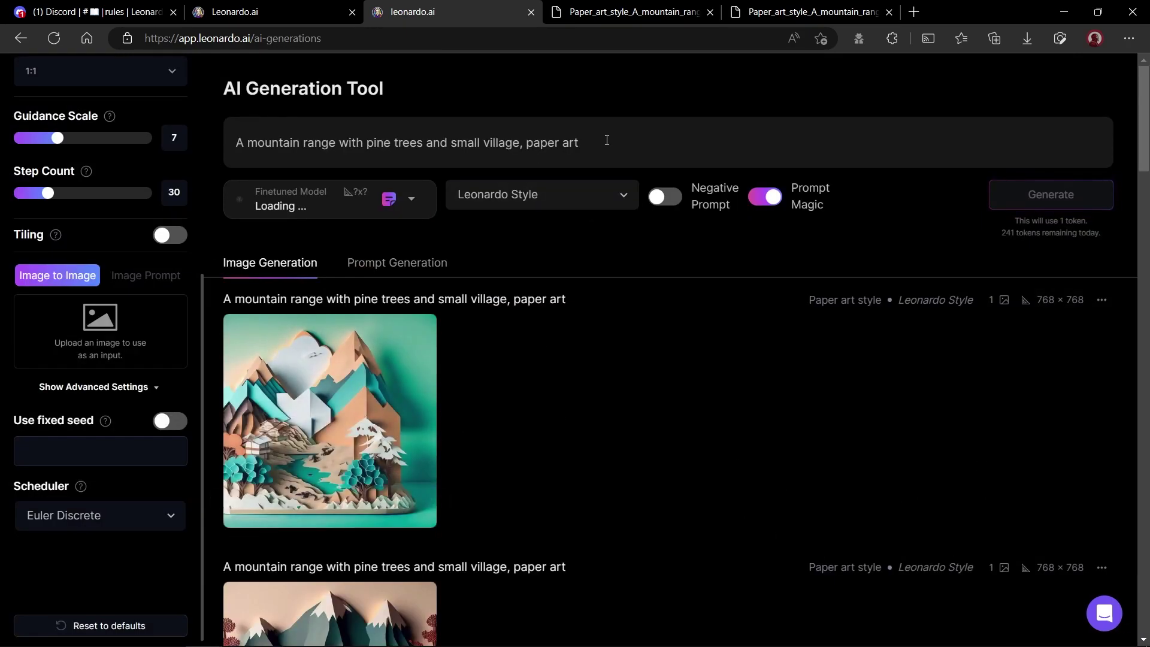
Replace the prompt with 'A creative image of a woman standing on a beach, realistic' and generate it
drag(579, 144, 232, 143)
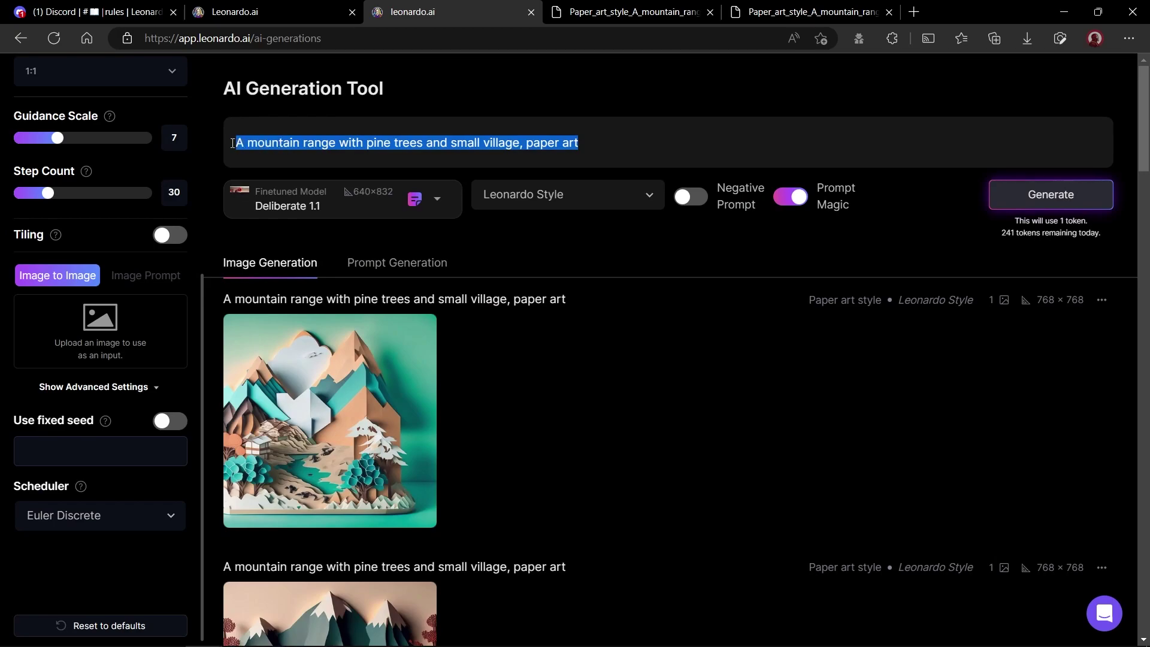
key(BackSpace)
key(ctrl+v)
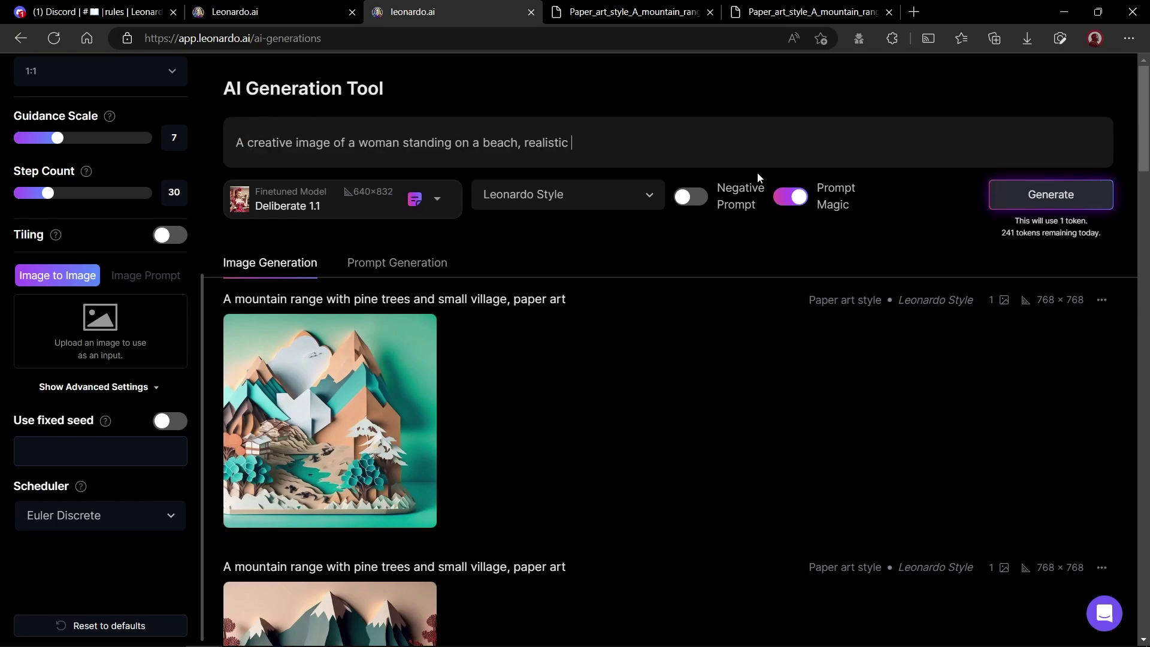
click(1057, 208)
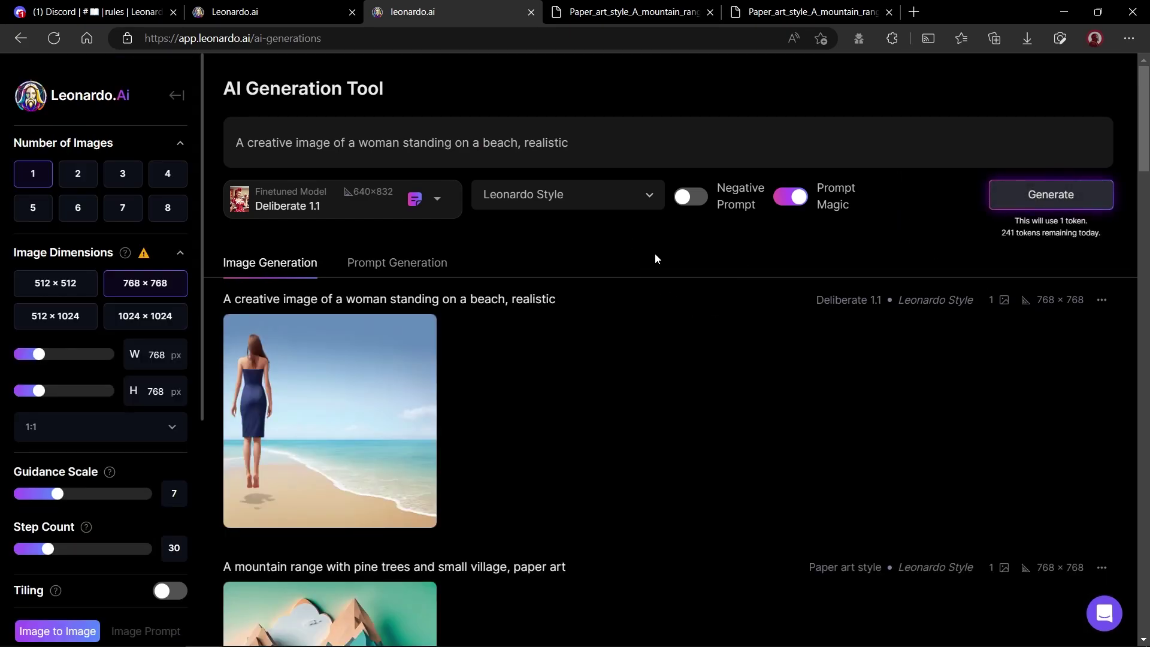
mouse_move(359, 372)
mouse_move(800, 215)
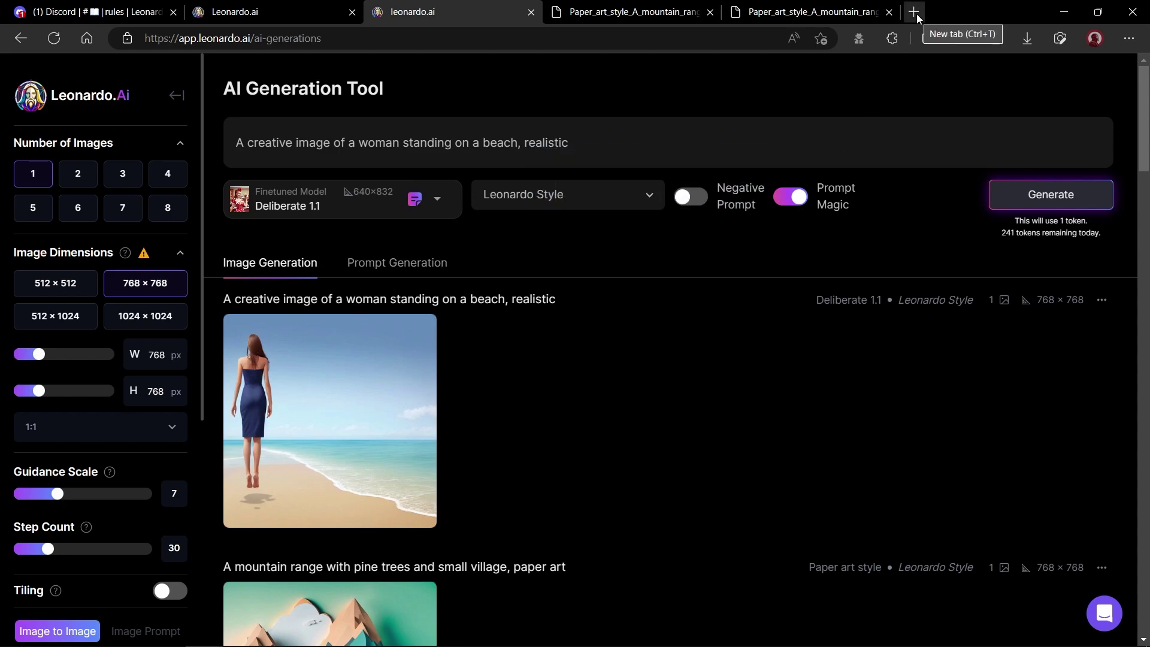
Turn Prompt Magic off, generate another beach image, and view it full size
click(791, 197)
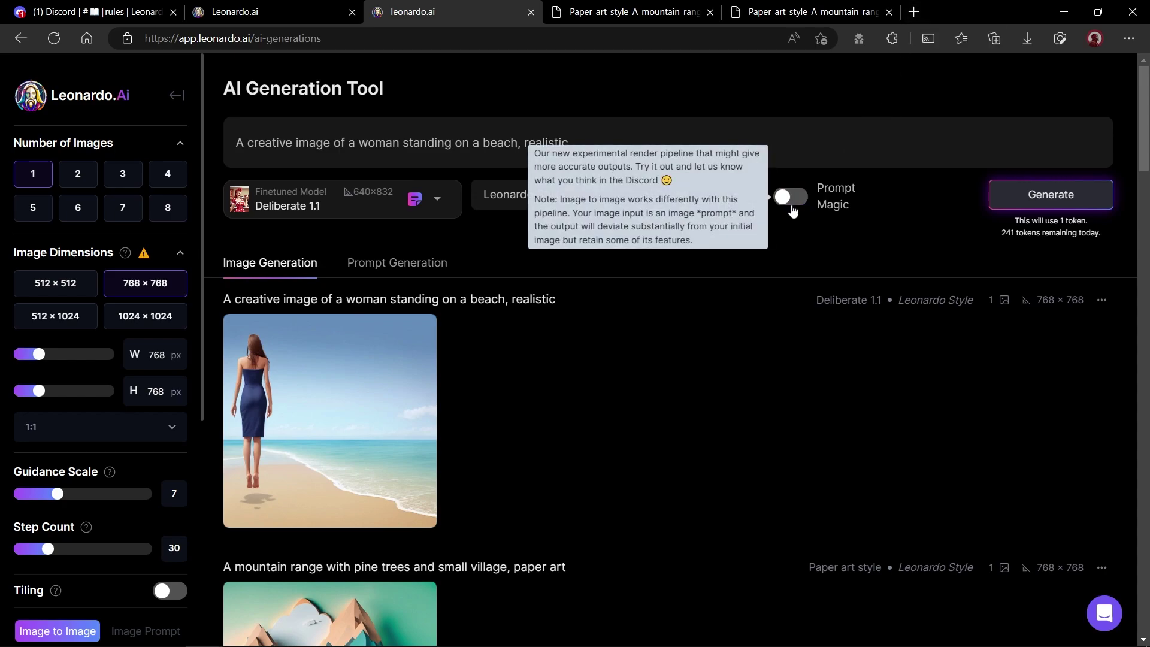
click(1048, 197)
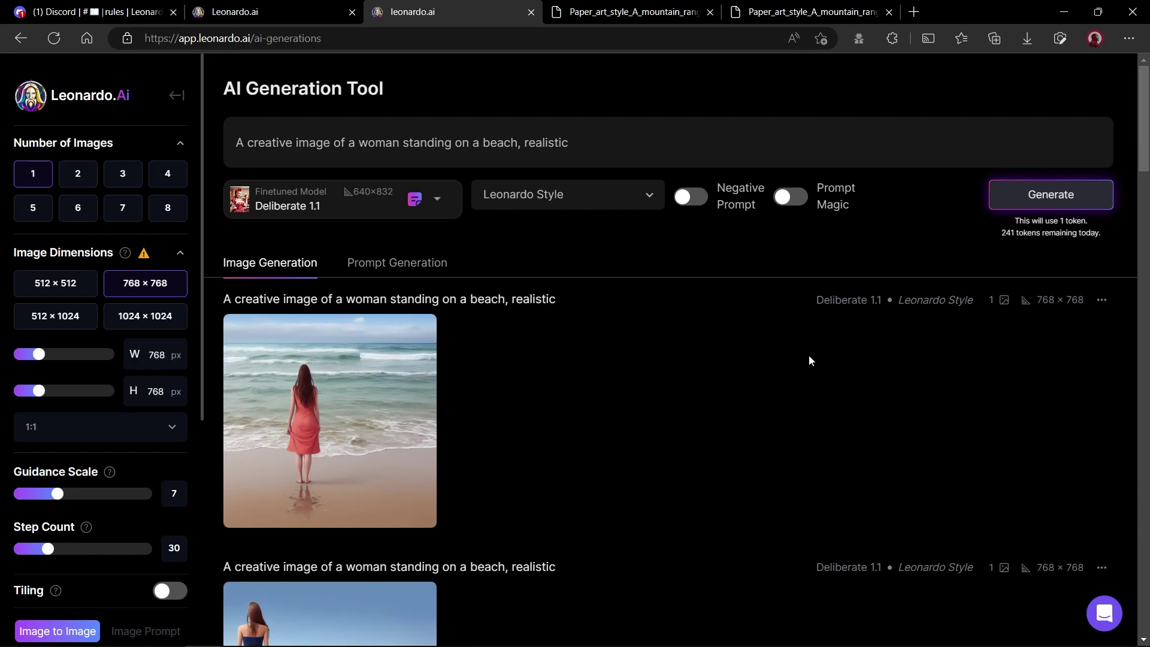
click(374, 378)
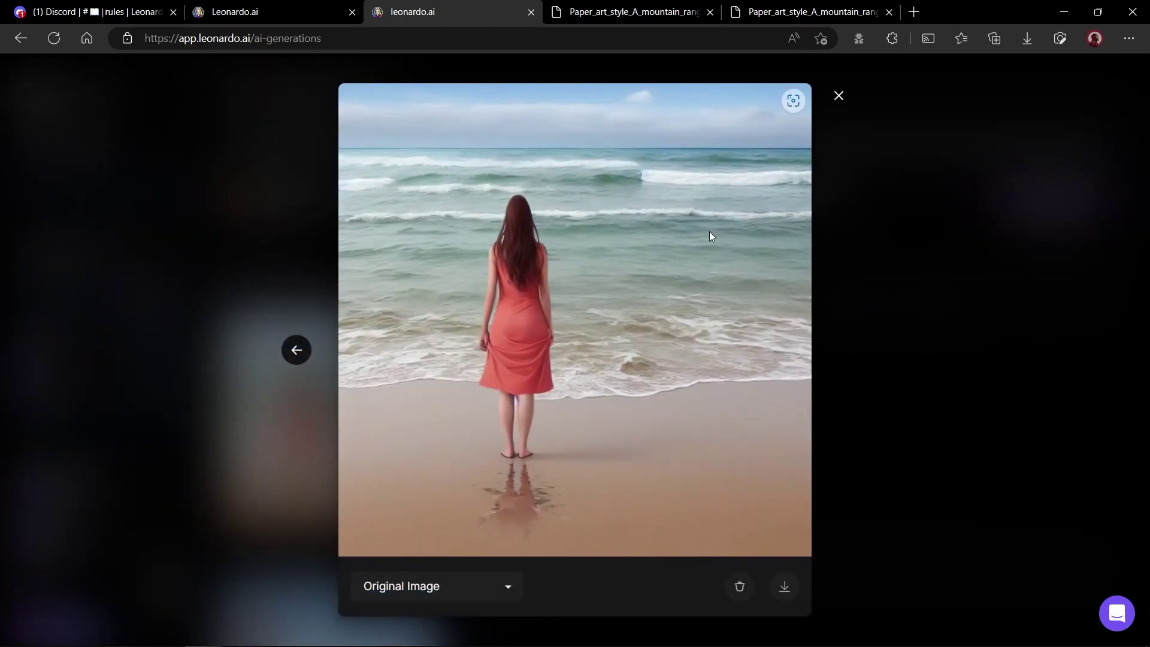
Leave the image viewer for the Home page and scroll through it toward Deliberate 1.1 creations
click(839, 97)
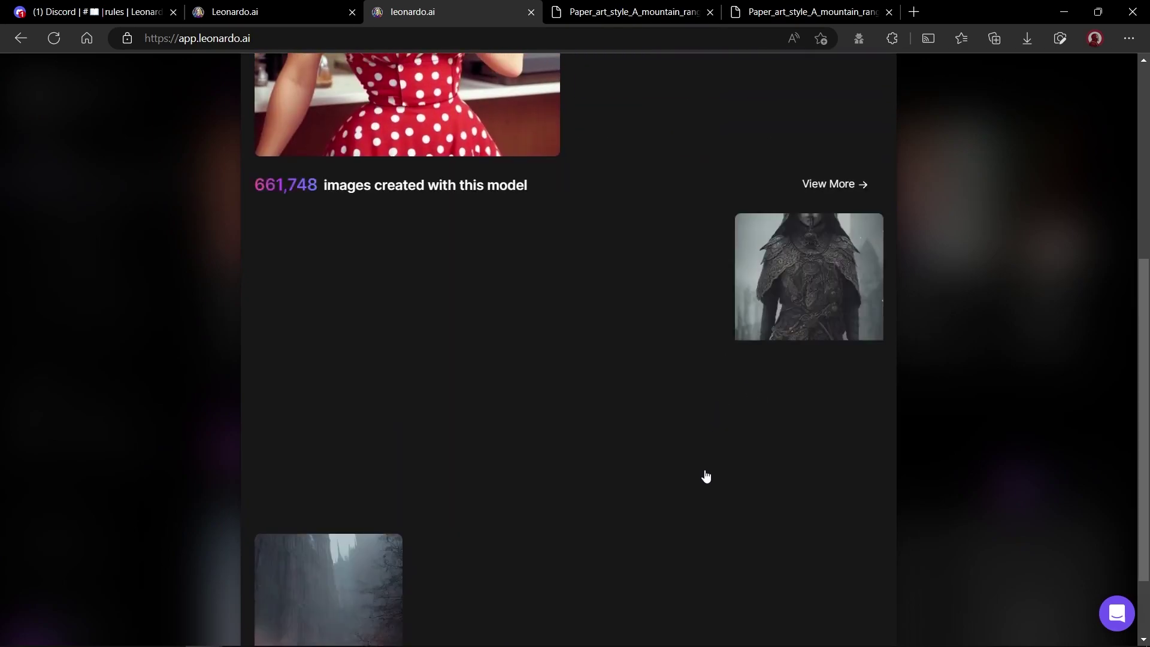
scroll(707, 468, down, 2)
scroll(706, 467, up, 6)
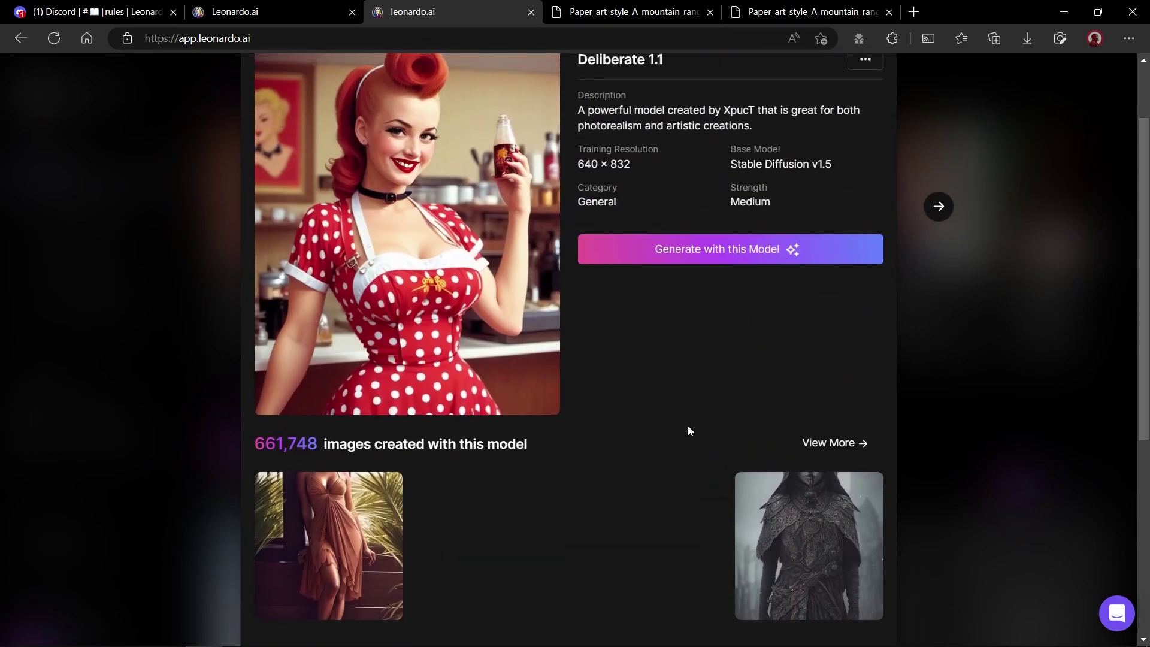
scroll(683, 417, down, 6)
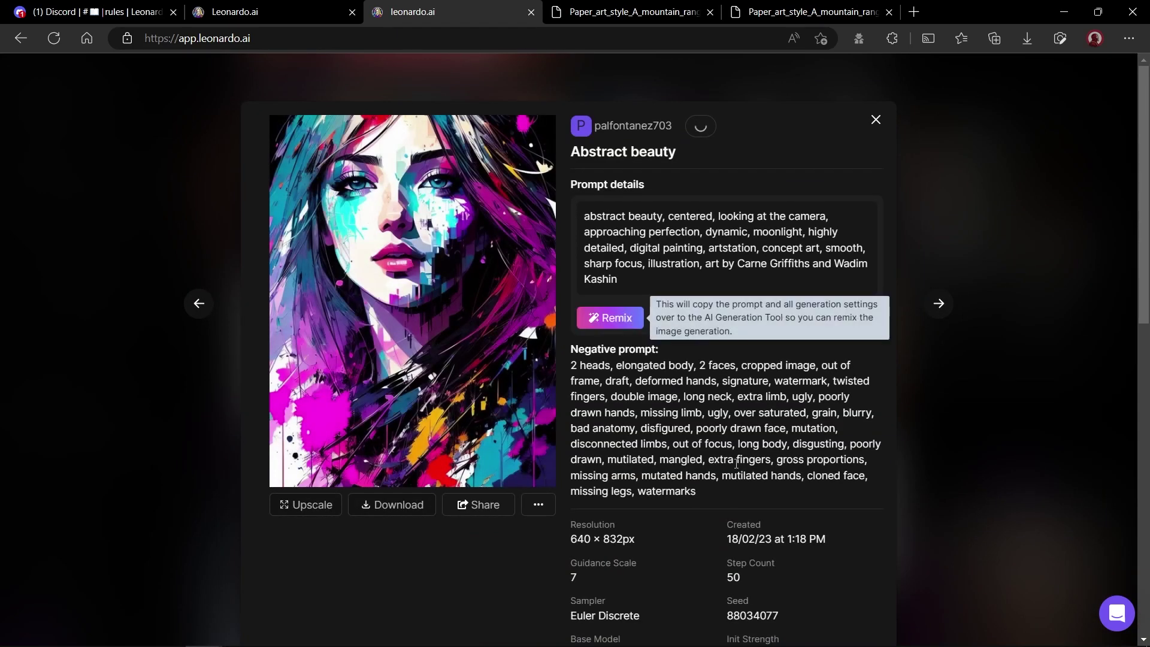
Select and review the Abstract beauty prompt and negative prompt text
drag(584, 223, 660, 277)
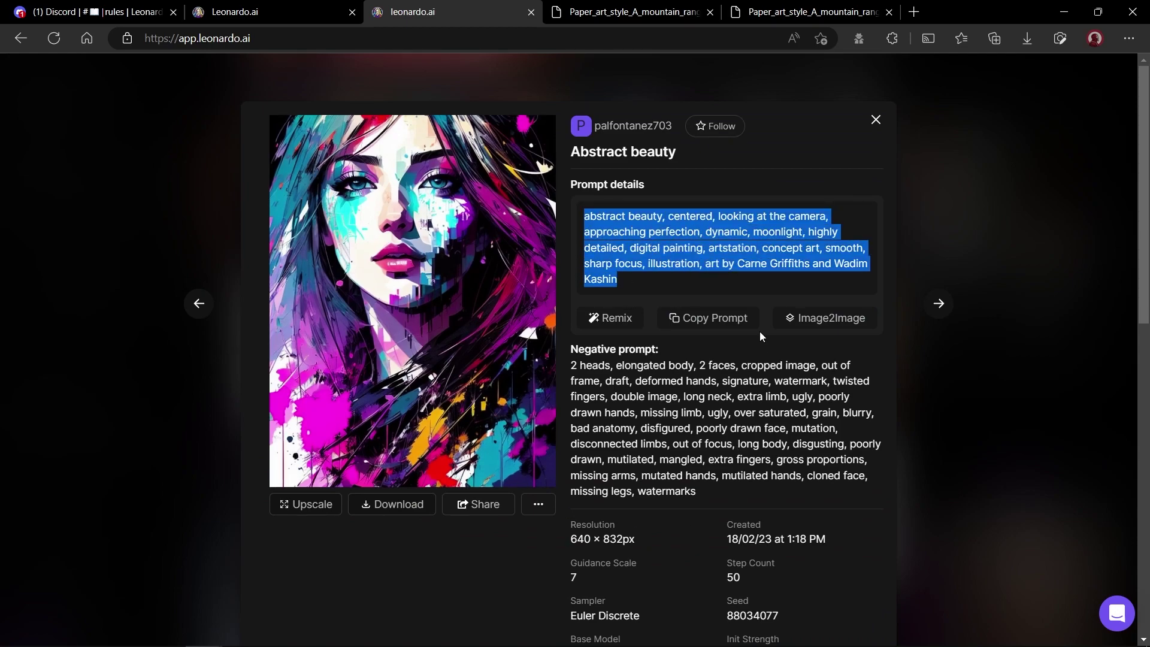
click(675, 289)
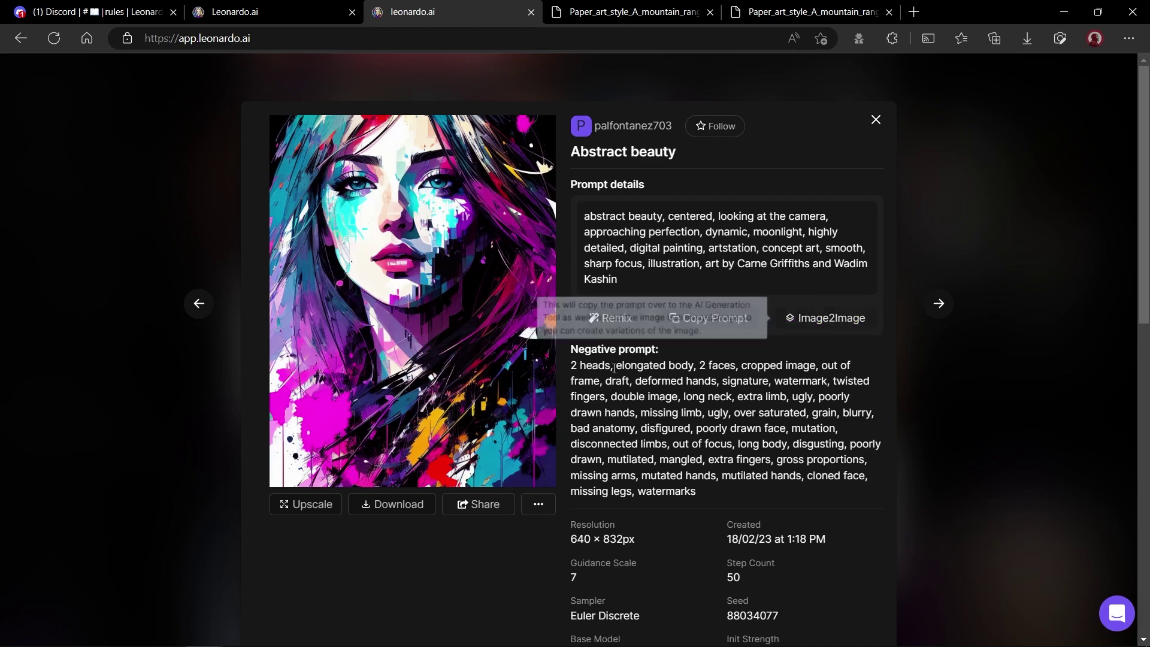
drag(574, 366, 717, 490)
click(826, 441)
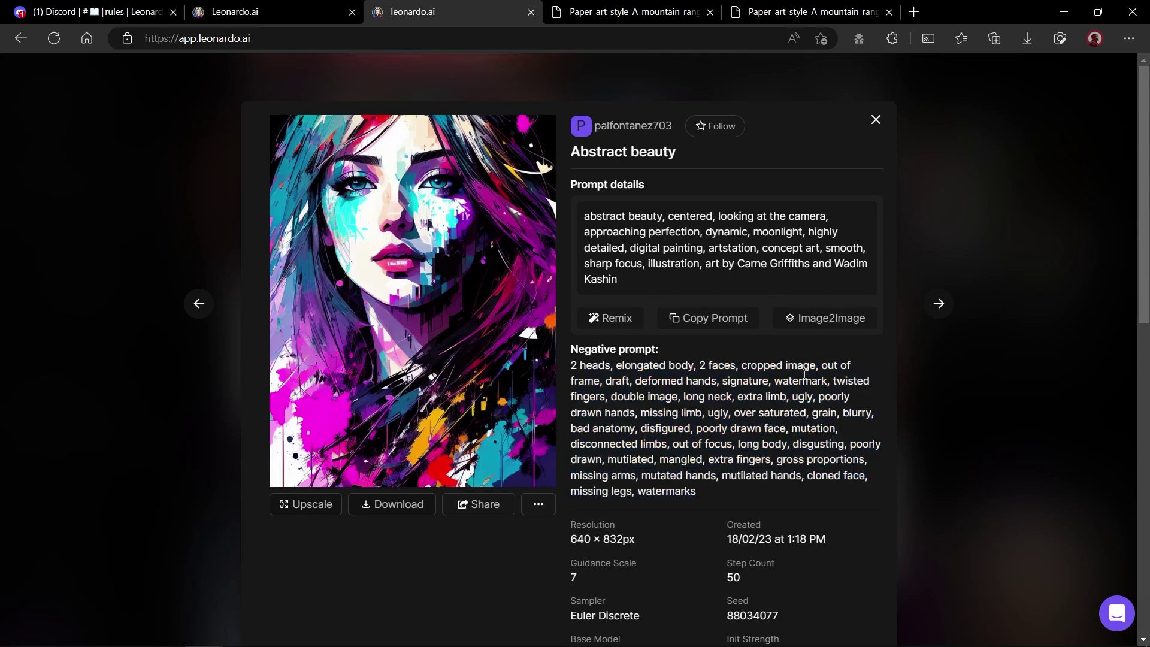
scroll(855, 504, down, 3)
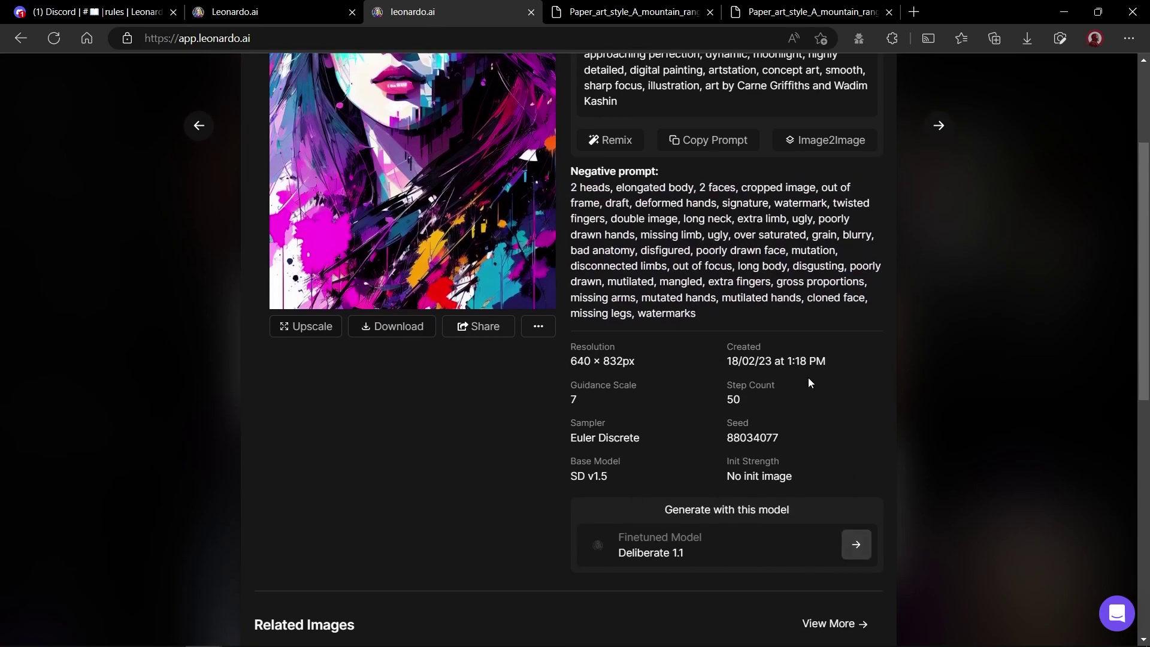
scroll(808, 382, up, 3)
Use Abstract beauty as an Image2Image source with Prompt Magic off, generate, and preview the result
click(839, 319)
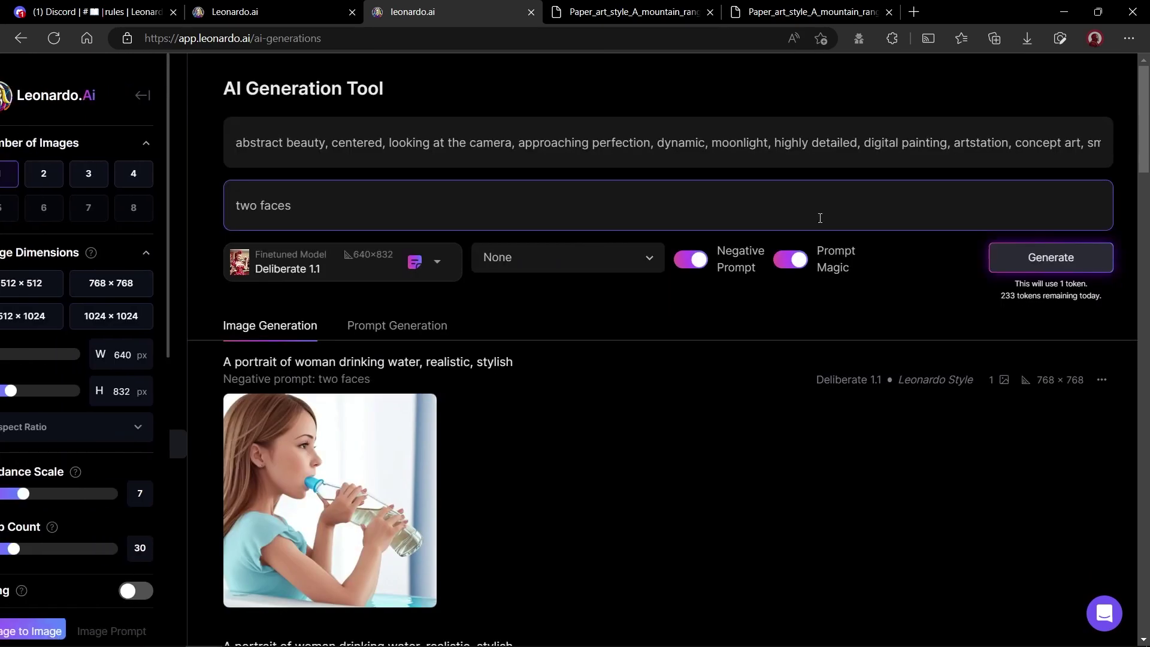
click(797, 259)
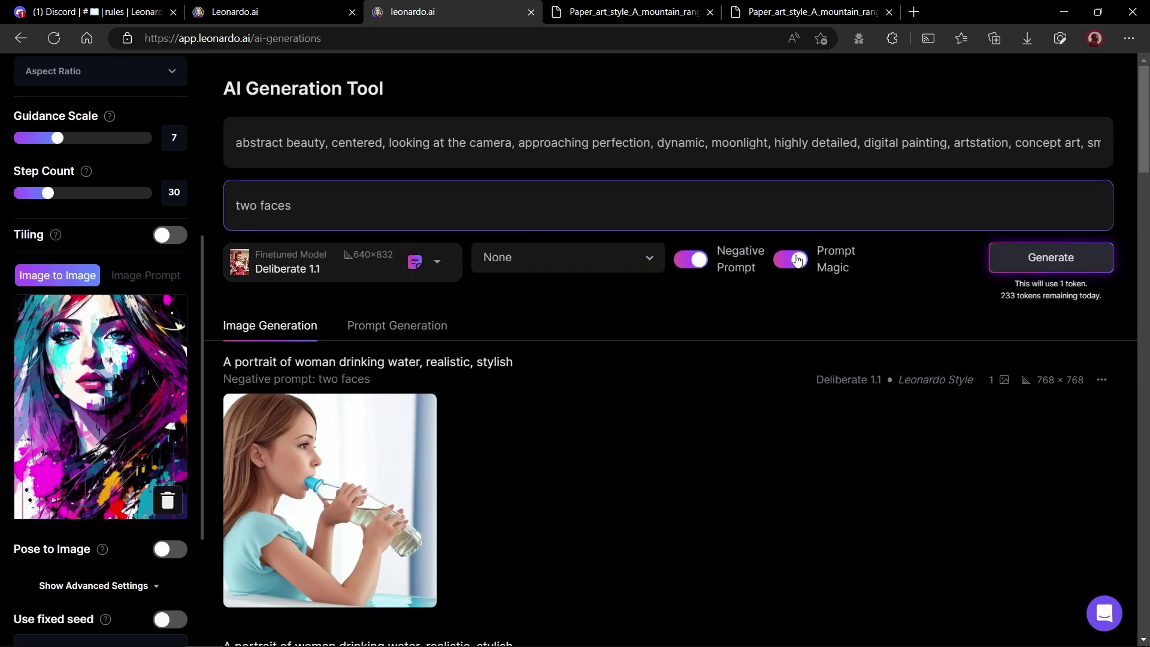
click(796, 259)
click(1103, 265)
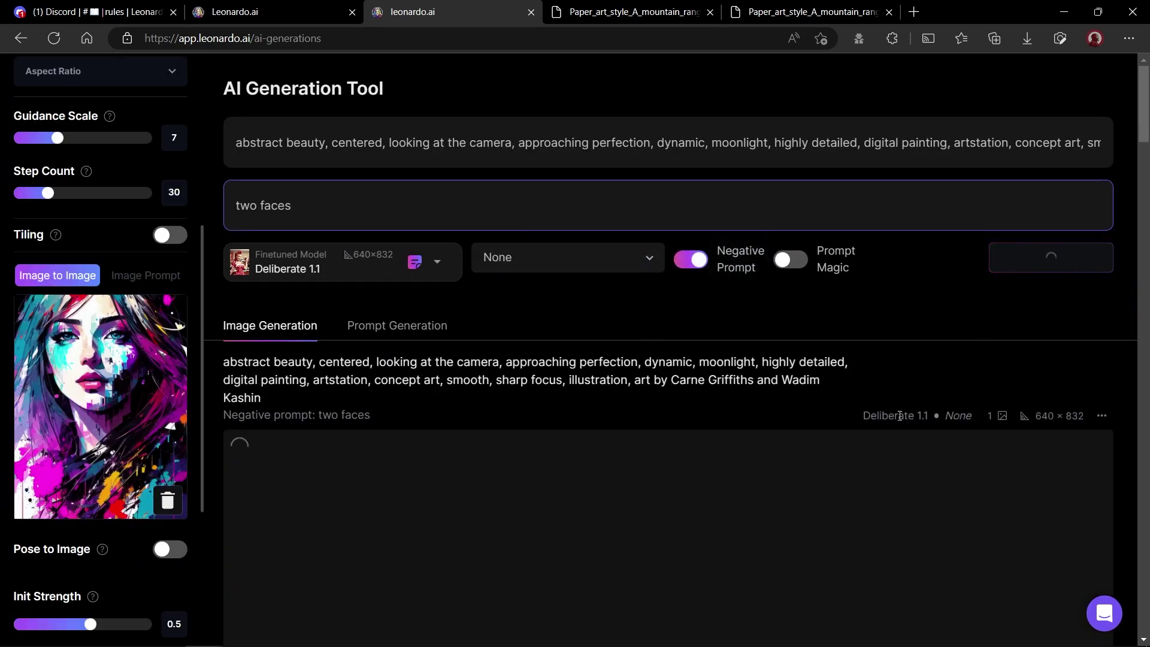
scroll(1070, 386, down, 3)
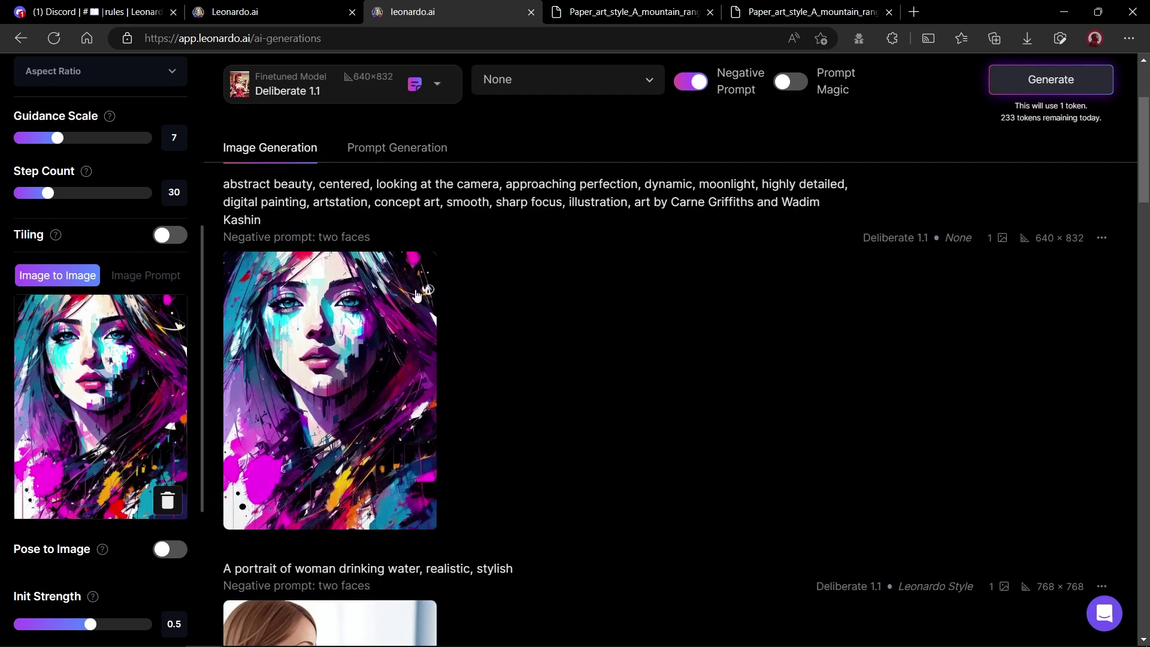
click(418, 295)
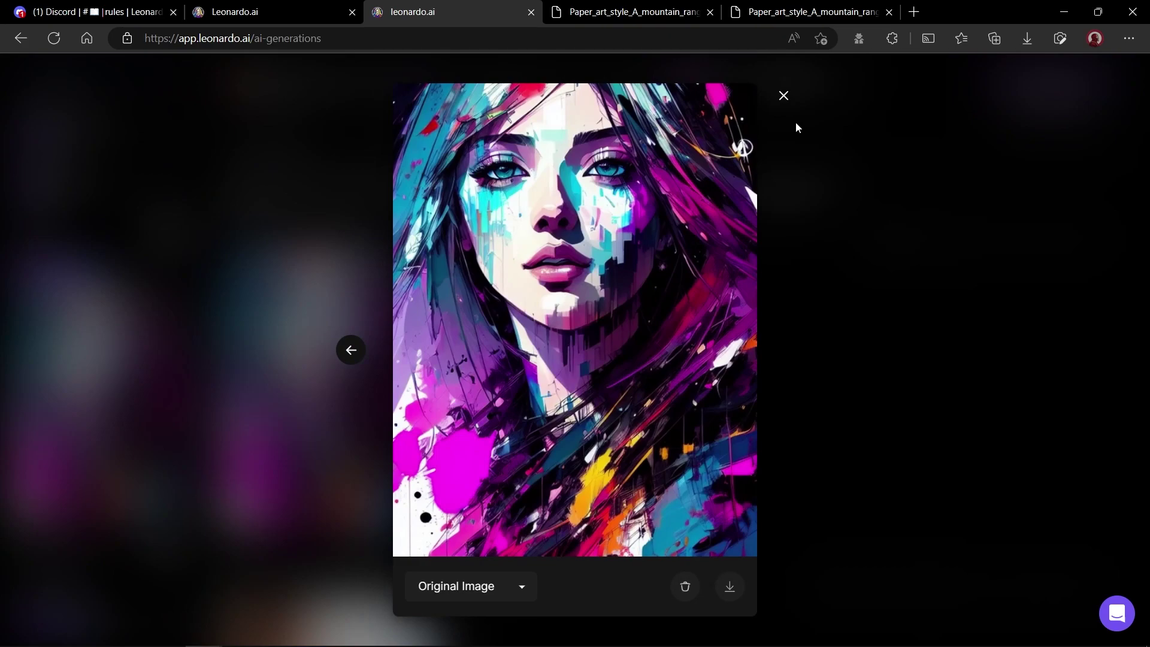
click(784, 97)
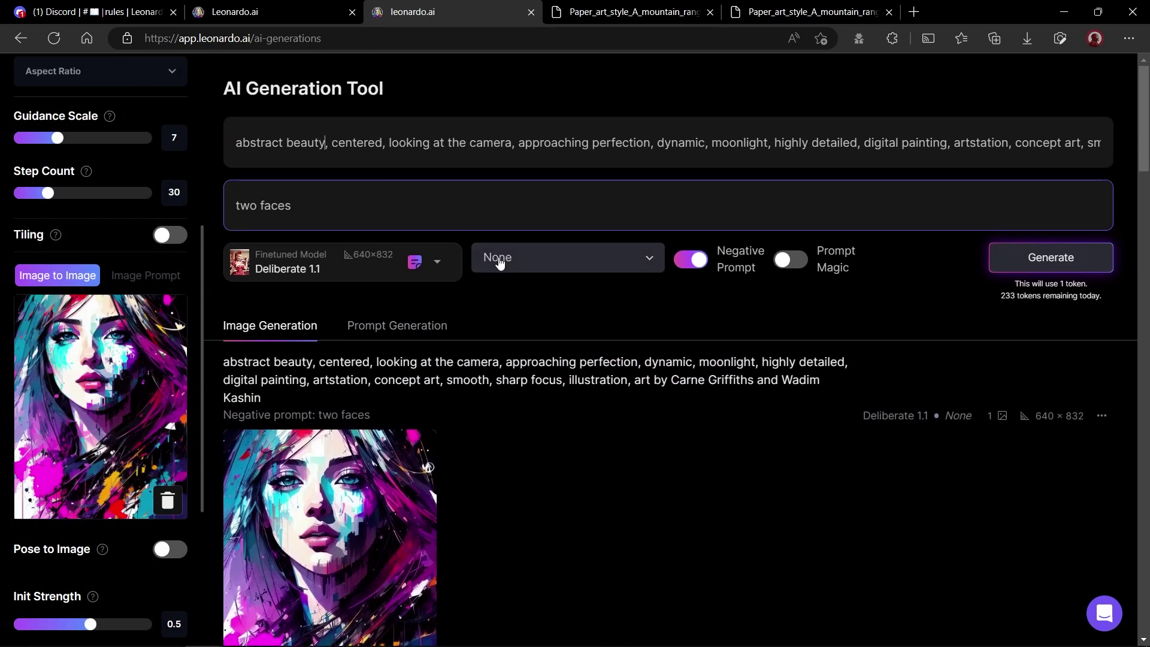
Change 'beauty' to 'man with beard' in the prompt, generate, and enlarge the new portrait
key(BackSpace)
key(BackSpace)
key(BackSpace)
key(BackSpace)
key(BackSpace)
key(BackSpace)
text(man with beard)
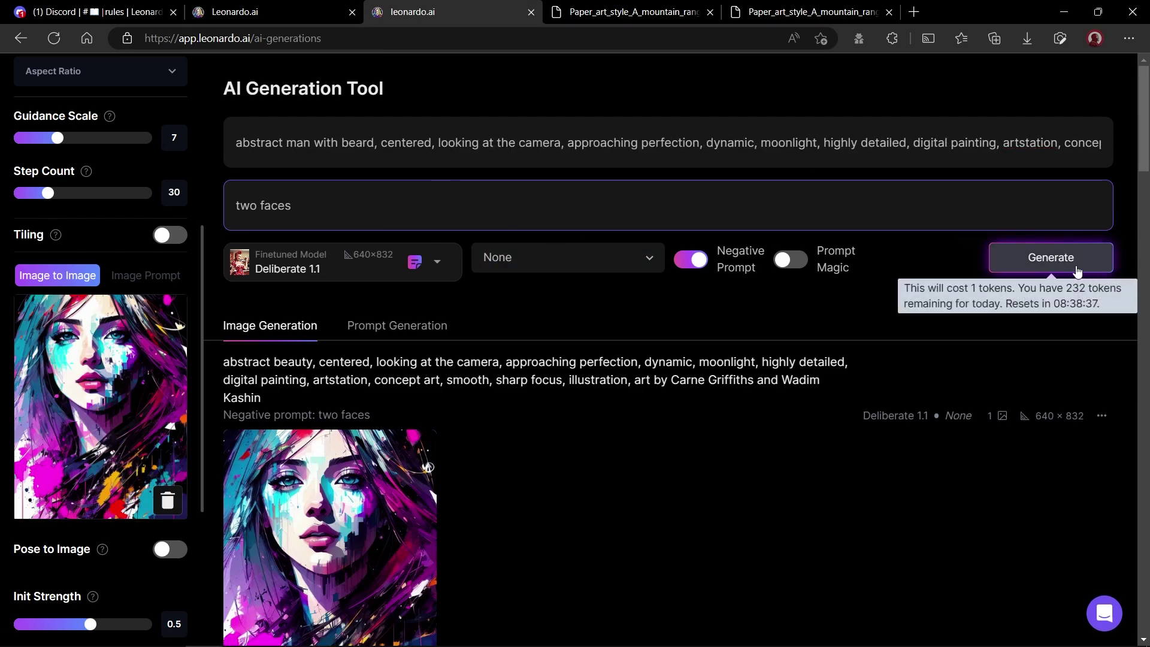
click(1055, 257)
scroll(619, 467, down, 3)
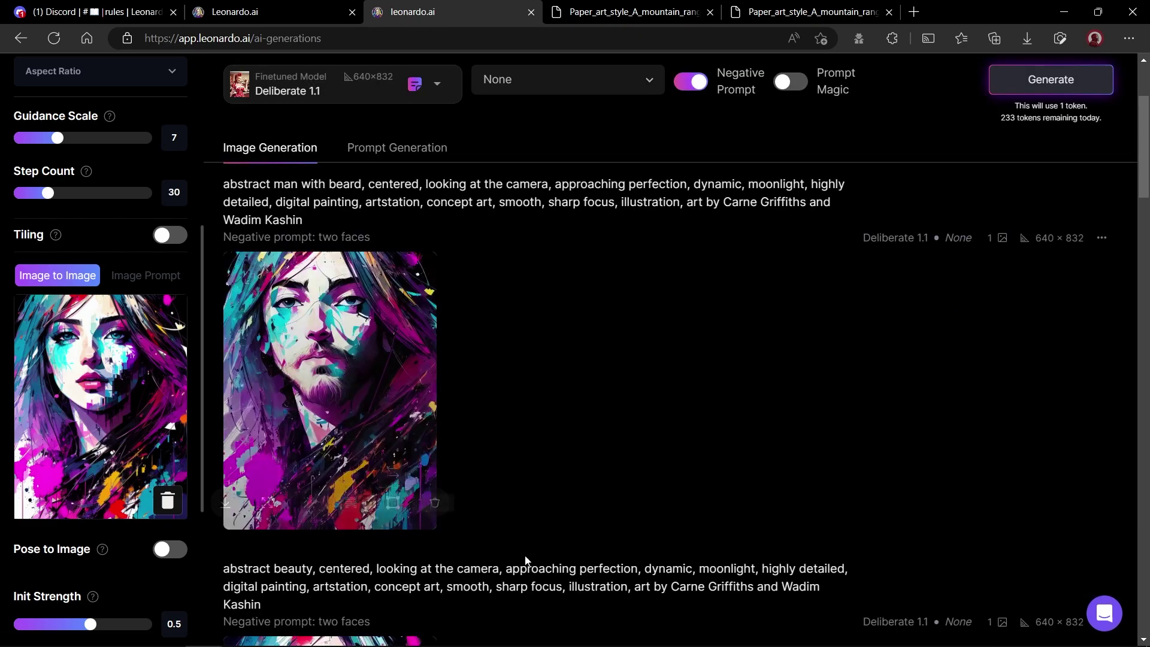
click(398, 384)
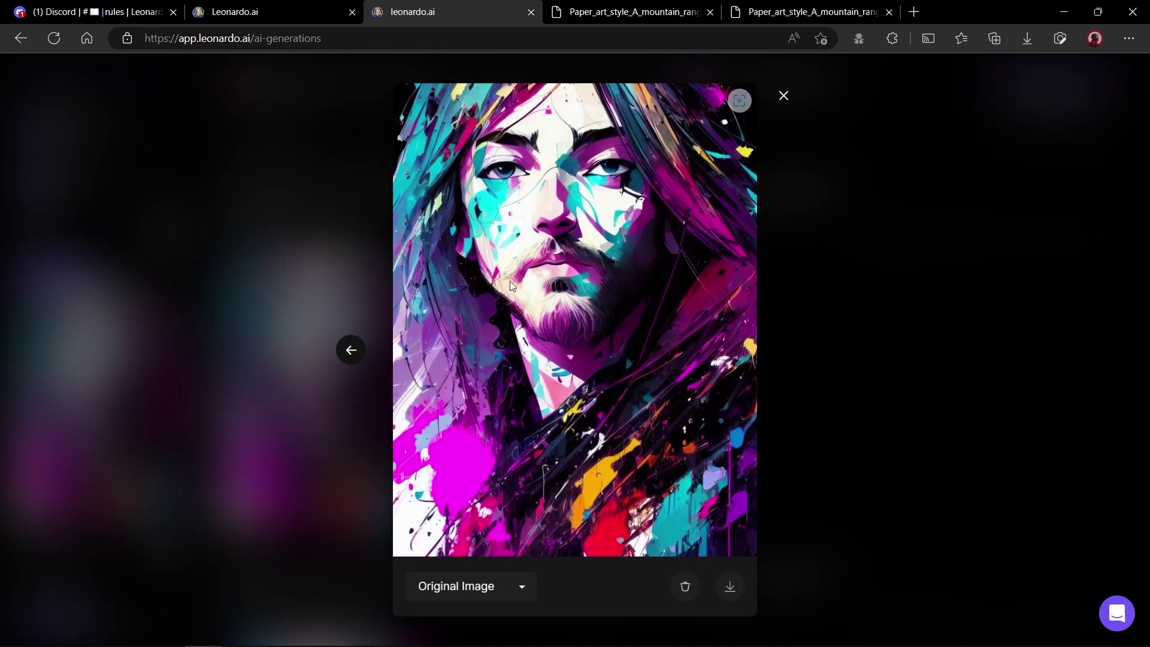
Open the full-size bearded-man portrait in a new browser tab, then return and close the viewer
click(728, 589)
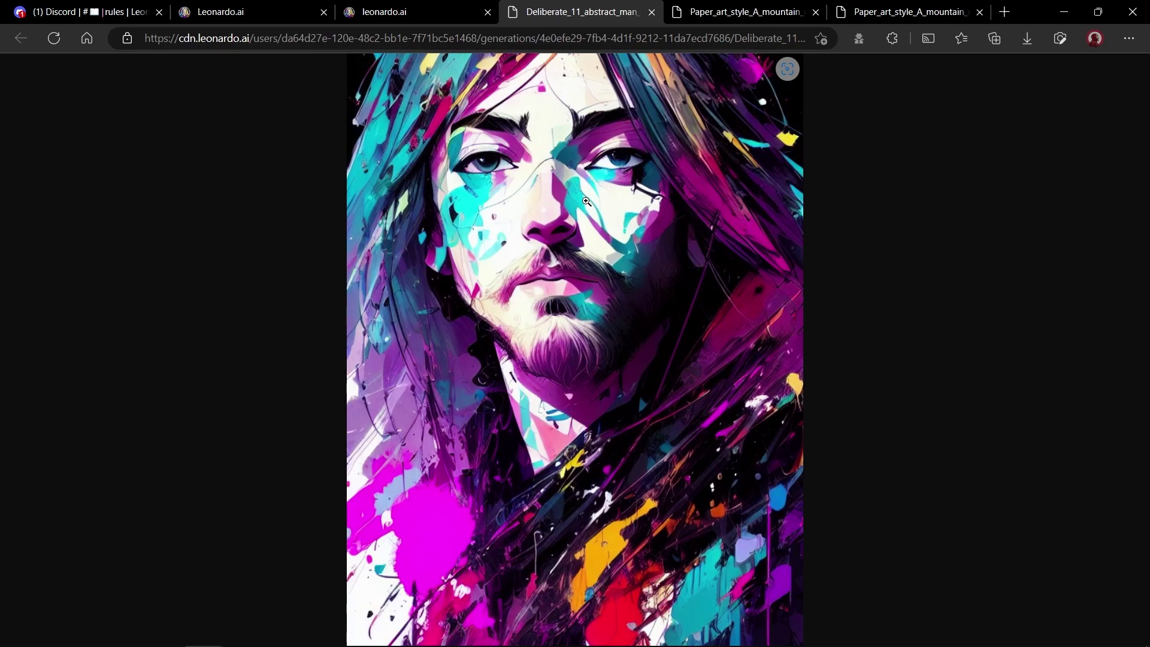
click(587, 202)
right_click(507, 242)
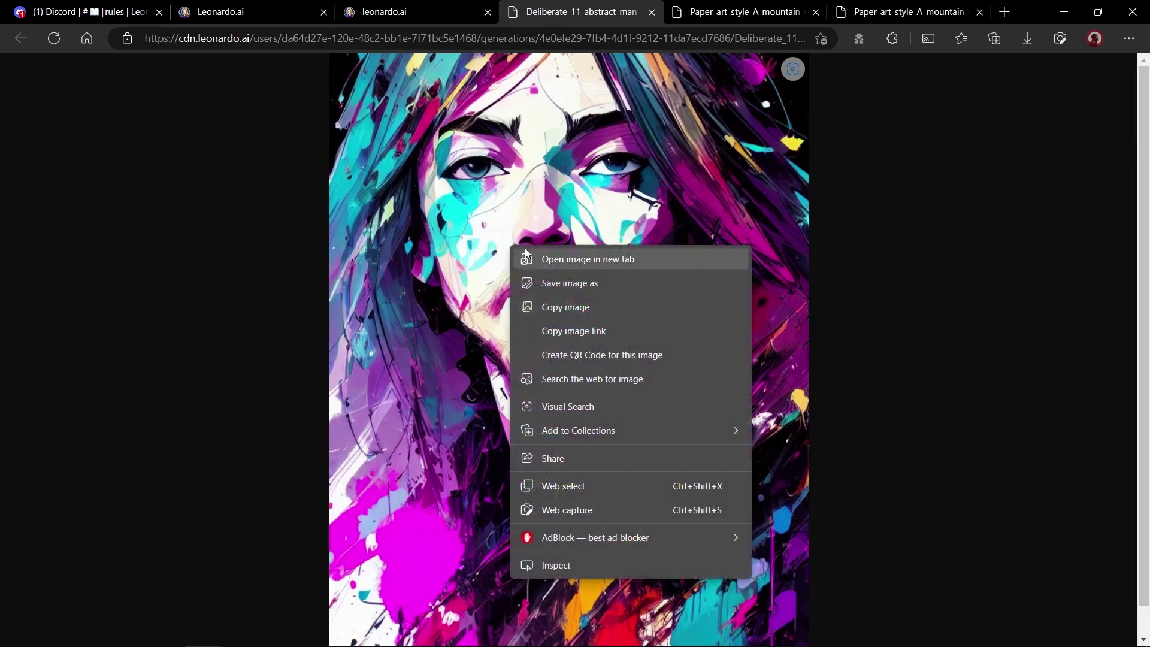
click(306, 58)
click(422, 12)
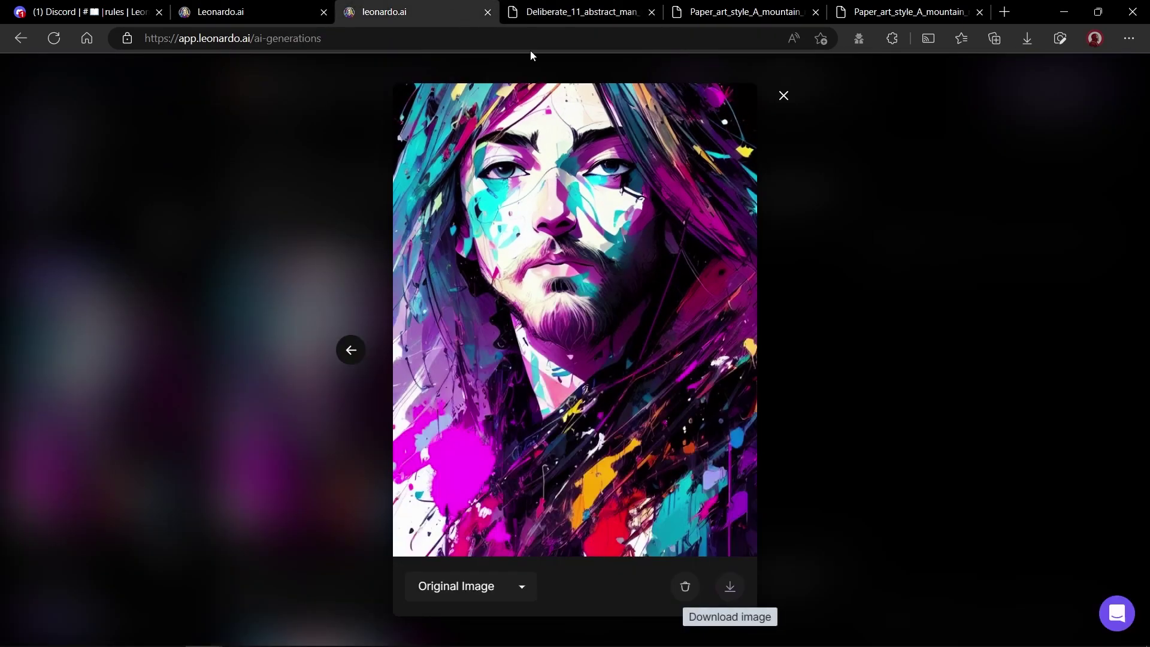
click(782, 96)
Go back to the Leonardo.Ai Home page
scroll(752, 400, up, 3)
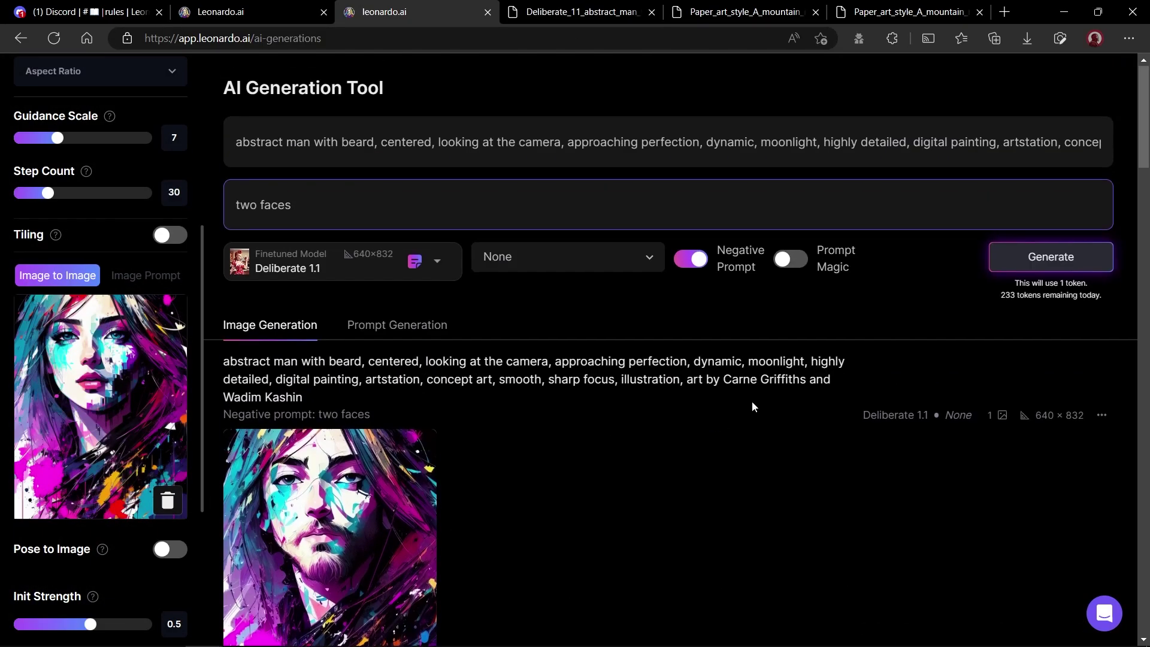
key(alt+Left)
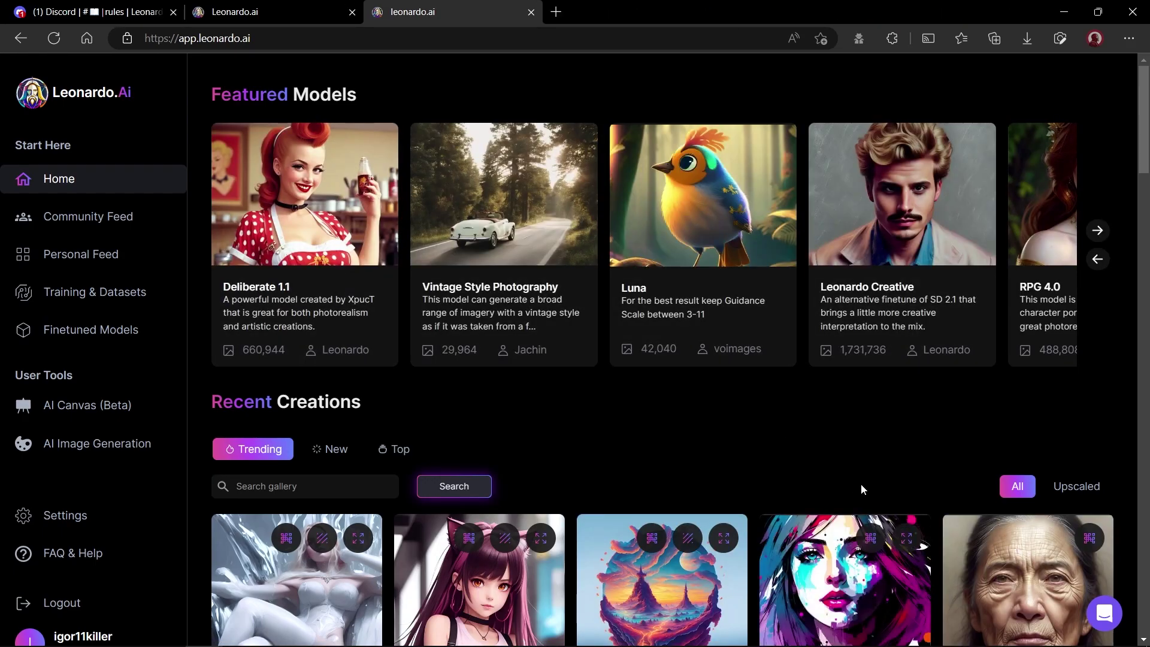
scroll(861, 490, down, 17)
scroll(863, 490, up, 5)
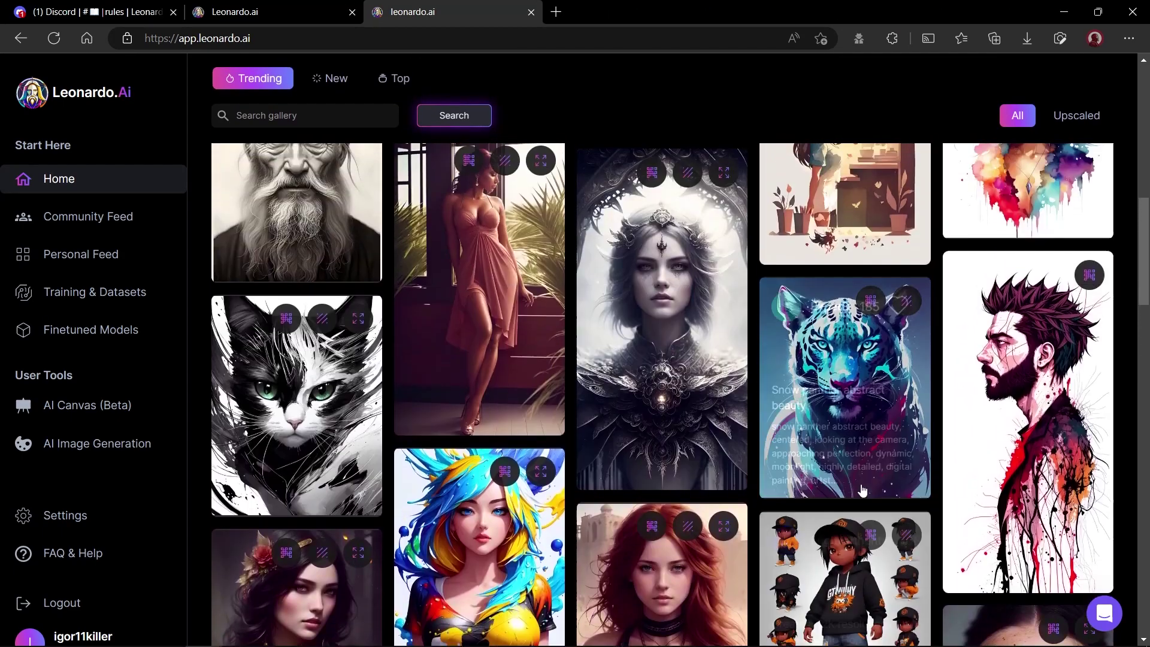
scroll(861, 489, up, 12)
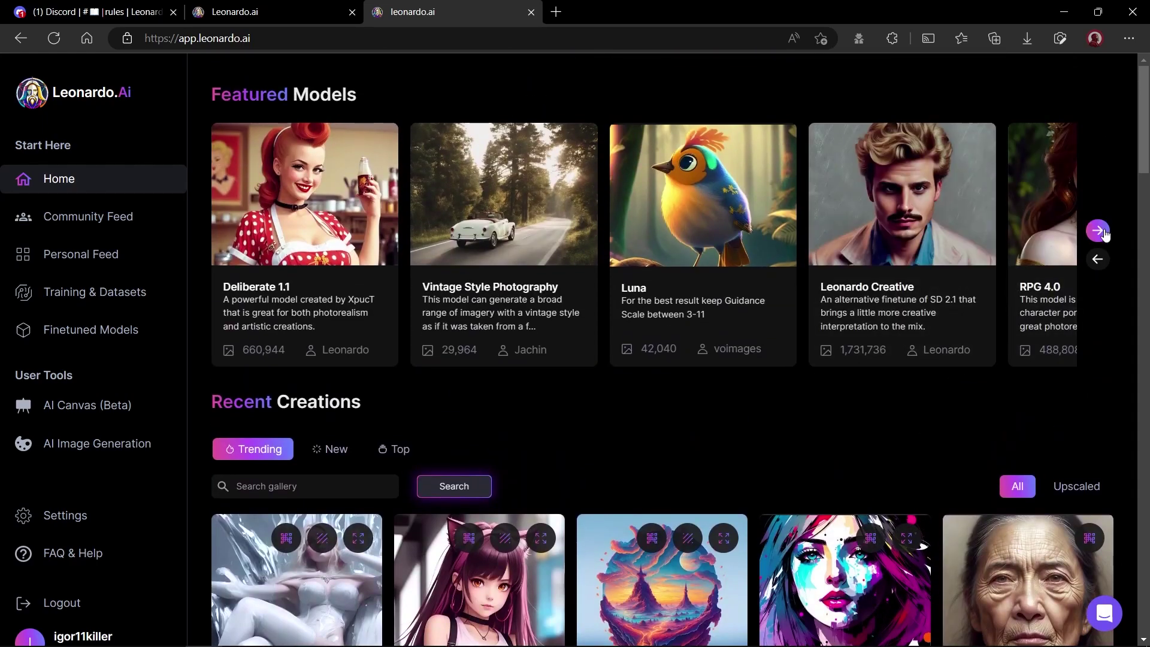
Page through the Featured Models carousel one model at a time
click(1105, 233)
click(1104, 233)
click(1105, 234)
click(1104, 233)
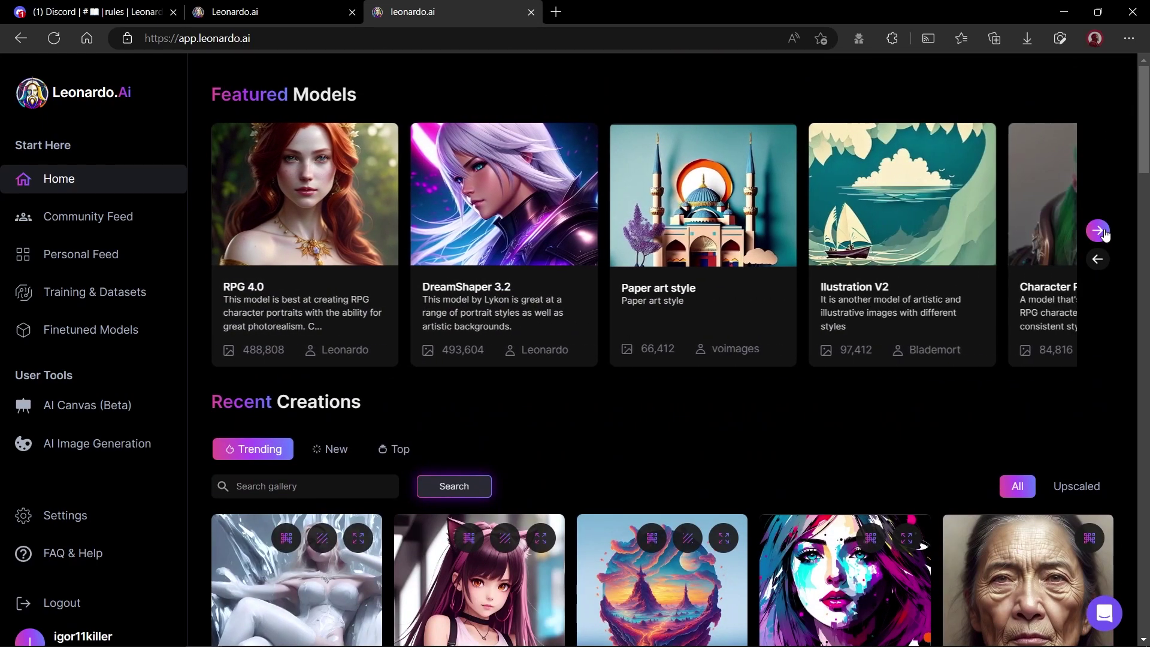
click(1104, 233)
click(1104, 234)
click(1105, 234)
click(1104, 234)
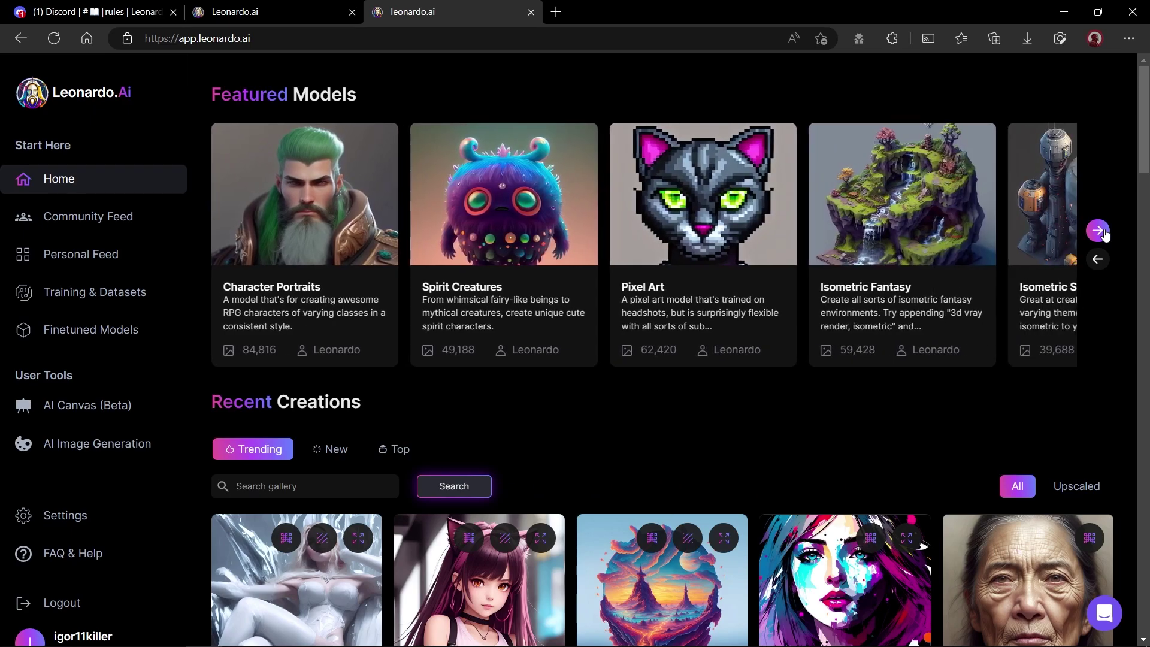
click(1104, 234)
click(1104, 234)
click(1105, 234)
click(1105, 234)
click(1104, 234)
click(1104, 233)
click(1104, 234)
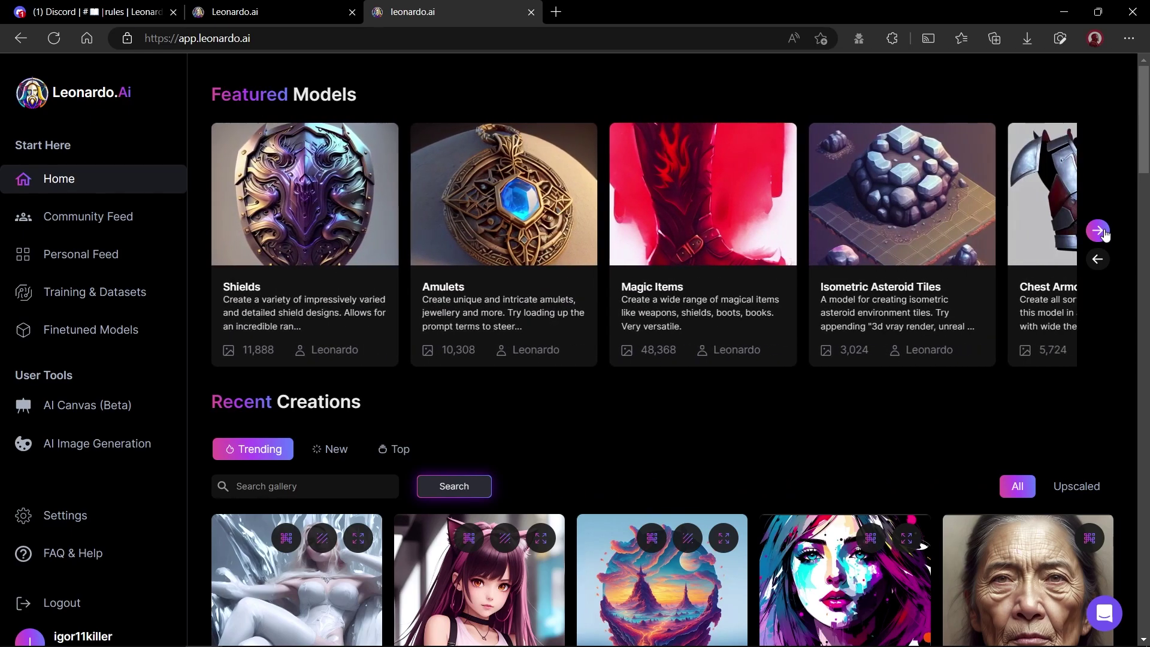
click(1104, 234)
click(1104, 234)
click(1104, 234)
Scroll down through the Trending gallery of recent community creations
scroll(722, 443, down, 2)
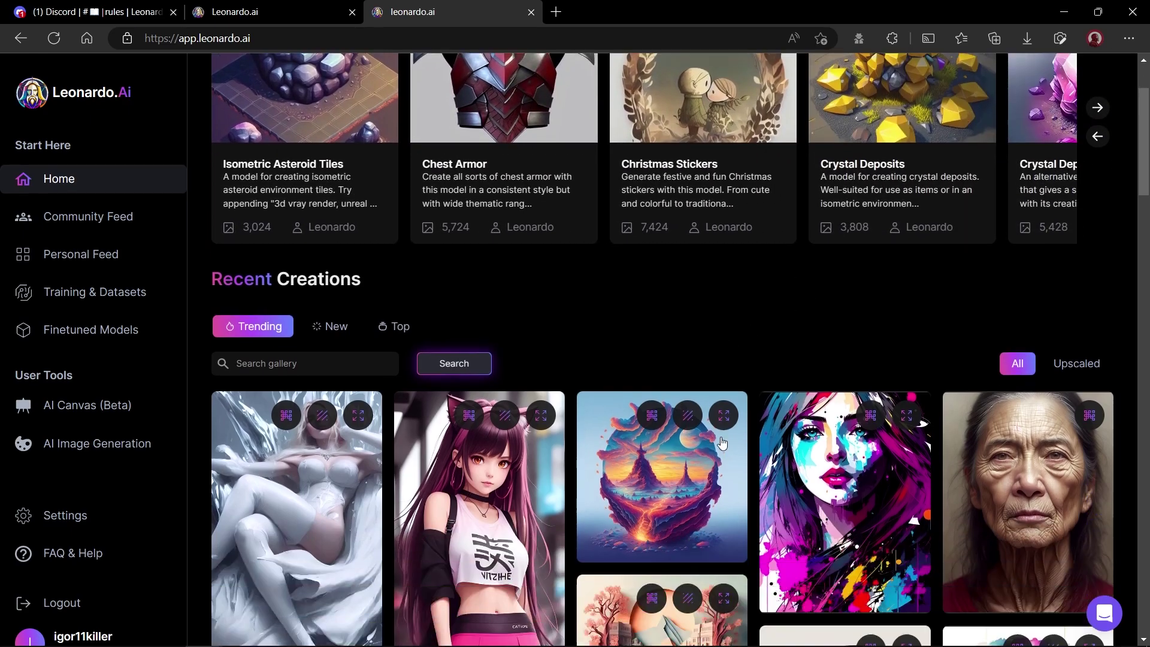
scroll(722, 442, down, 20)
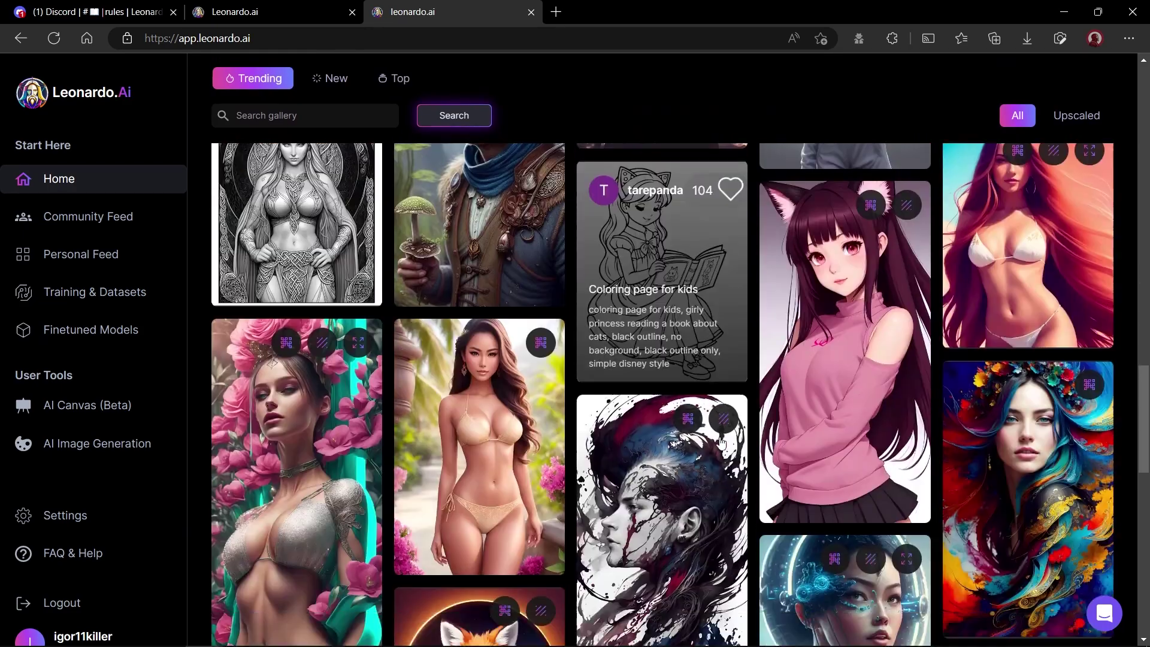
scroll(722, 442, down, 20)
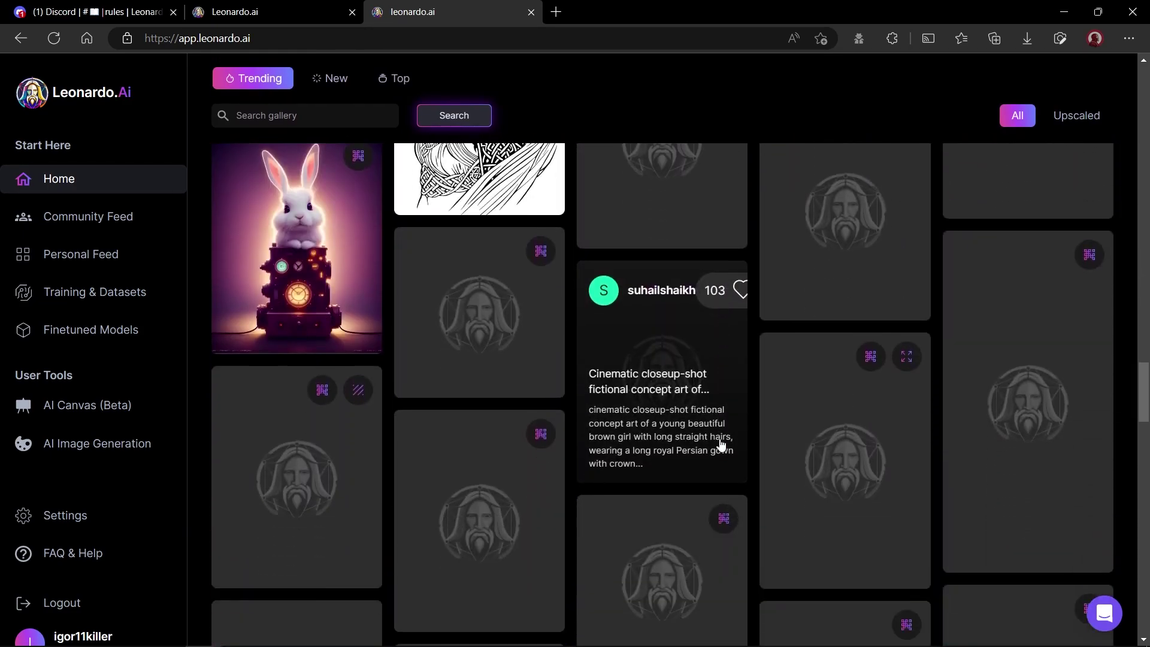